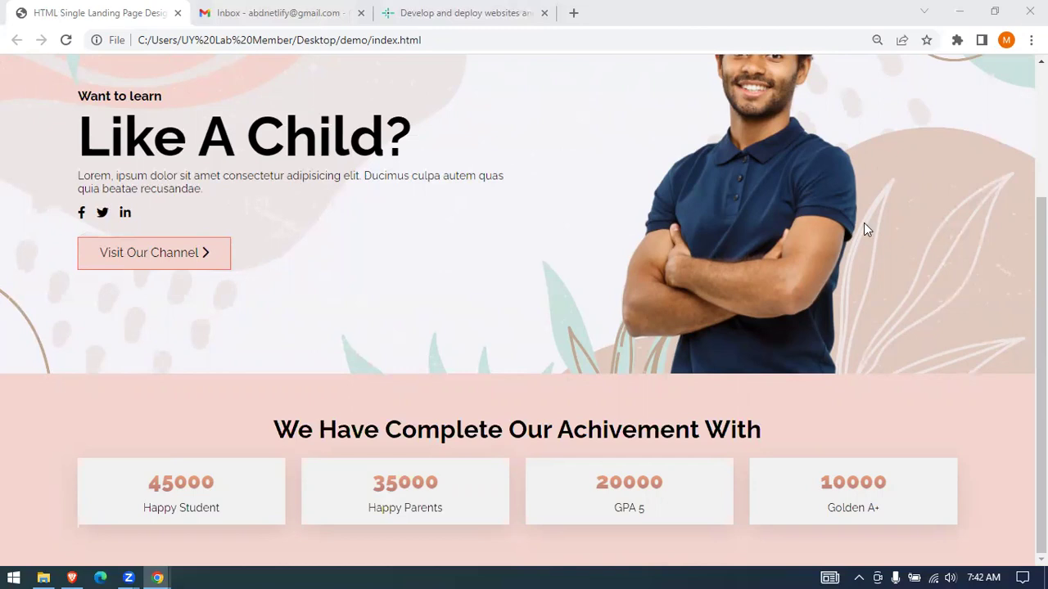
Open Netlify's 'Sign up to deploy your project' page from the netlify.com tab.
scroll(865, 227, up, 3)
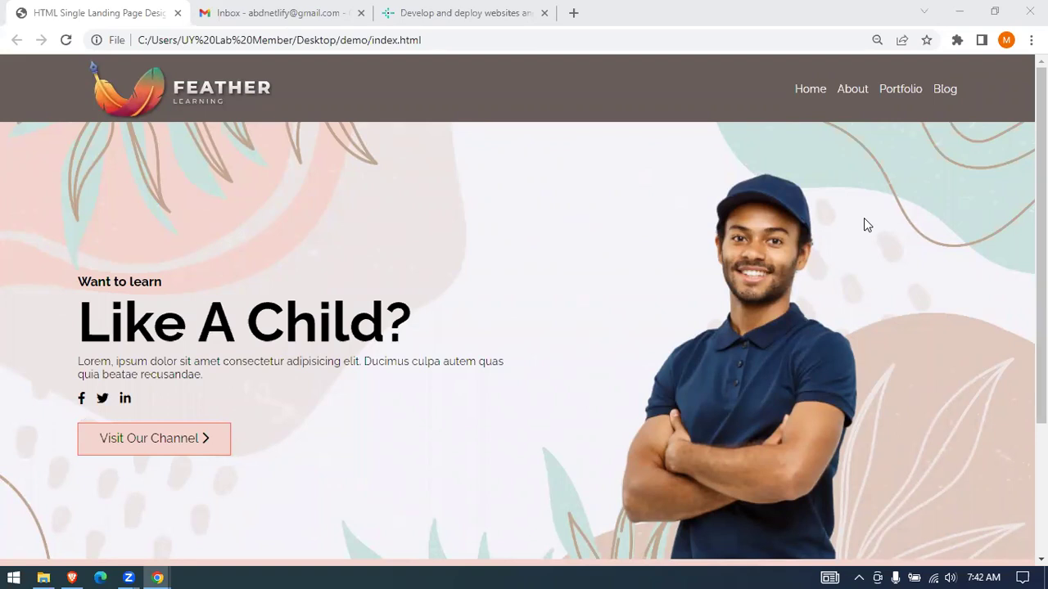
click(455, 13)
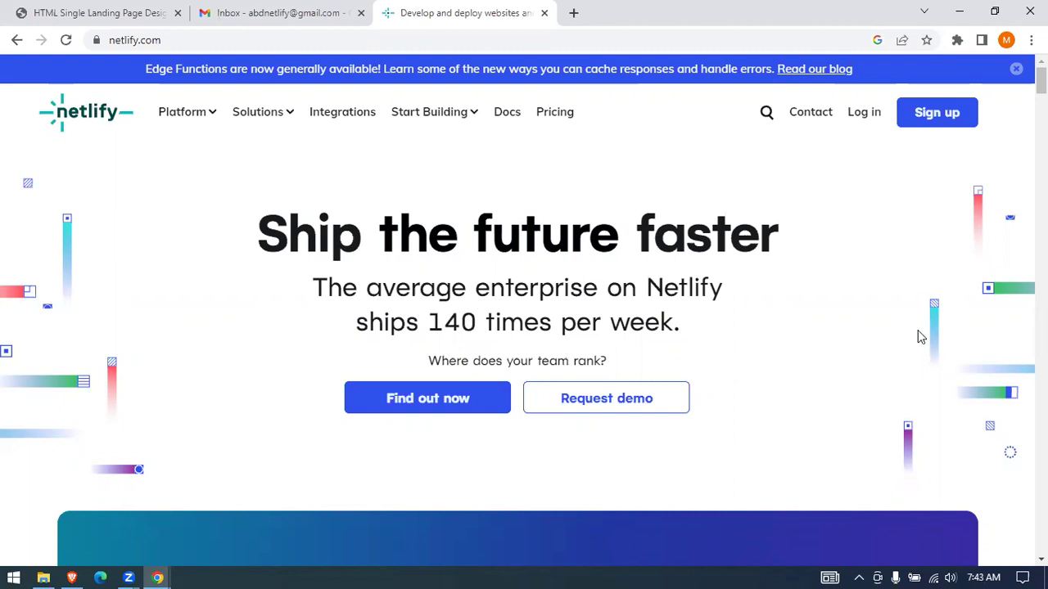
click(935, 119)
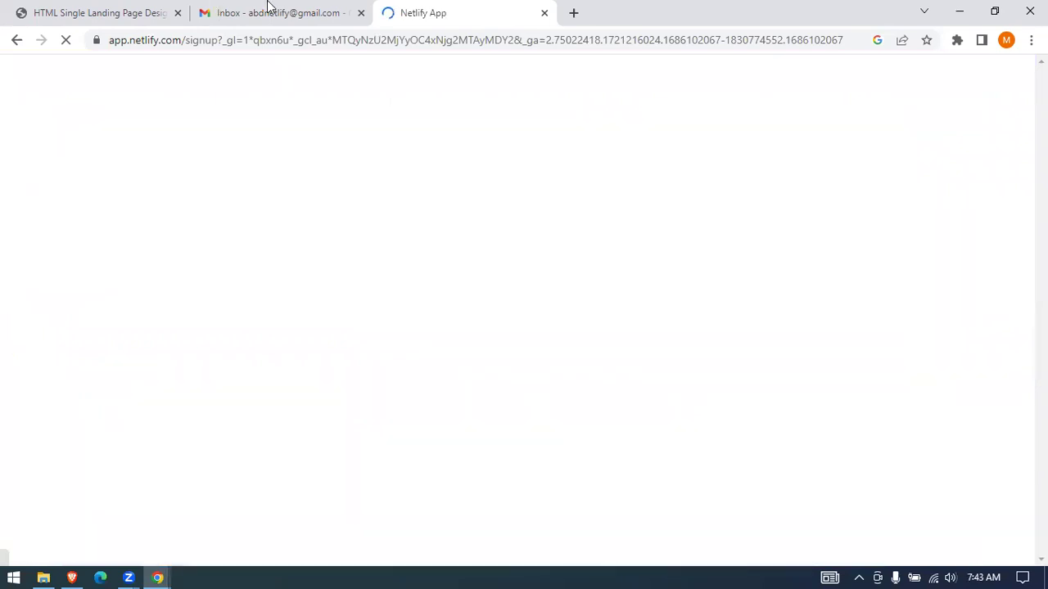
key(ctrl+shift+Tab)
click(388, 12)
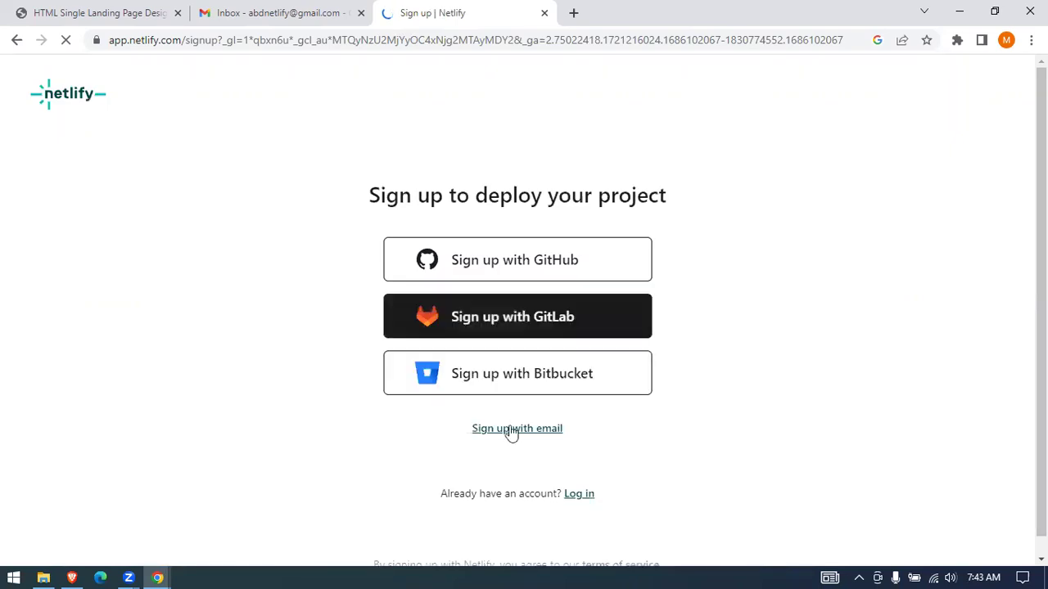
Choose email sign-up and copy the Google account's address from Gmail.
click(511, 430)
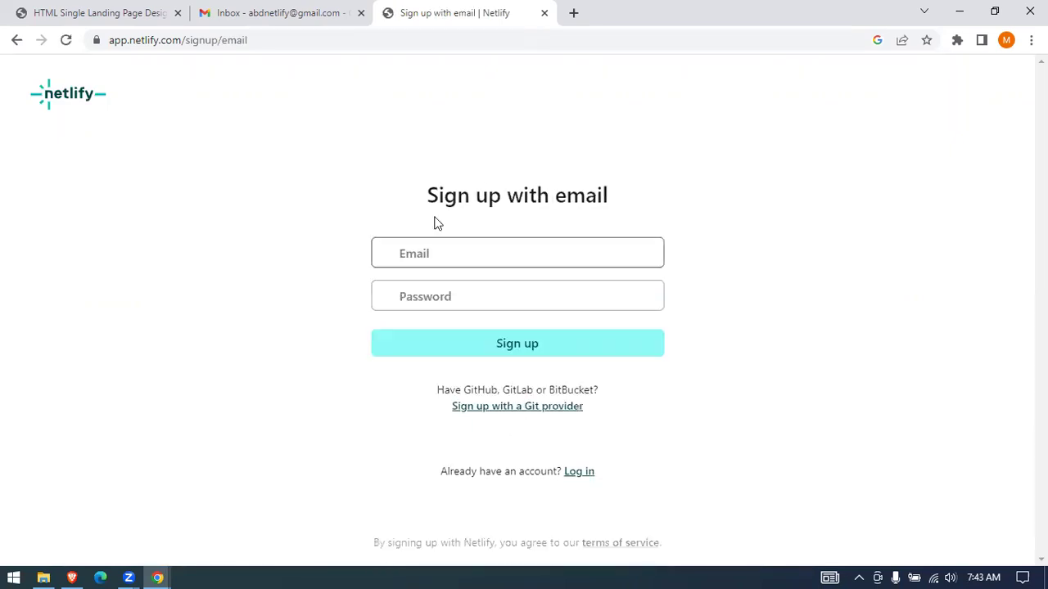
click(248, 7)
click(1020, 79)
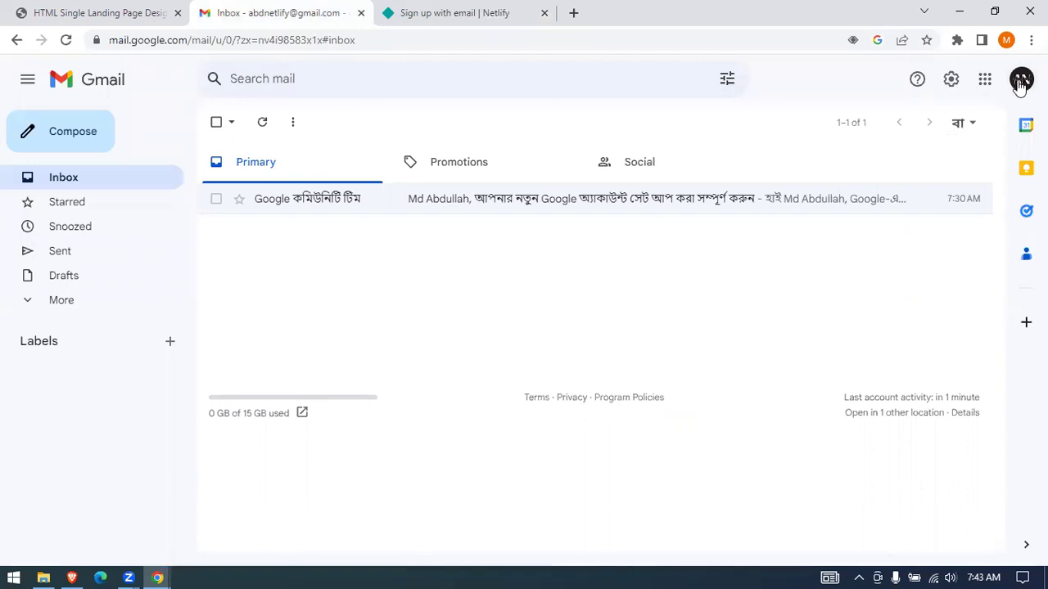
double_click(851, 156)
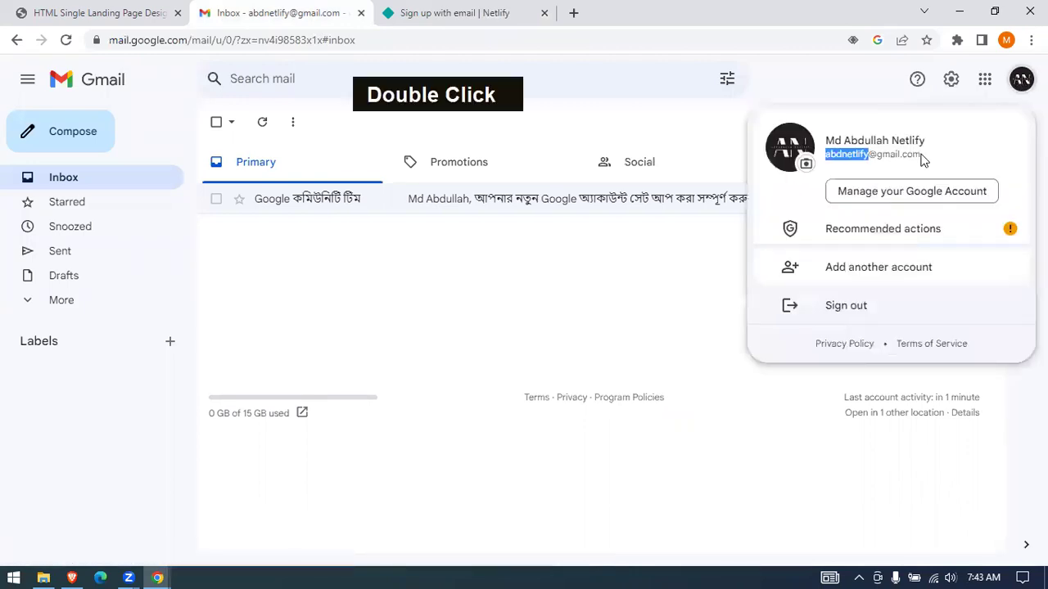
click(828, 153)
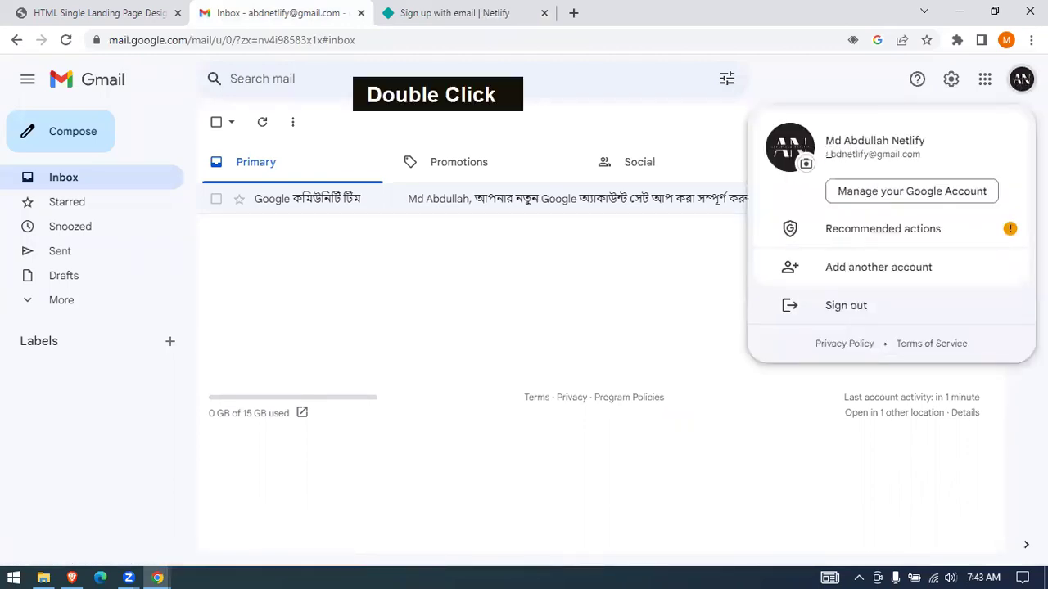
shift+click(912, 154)
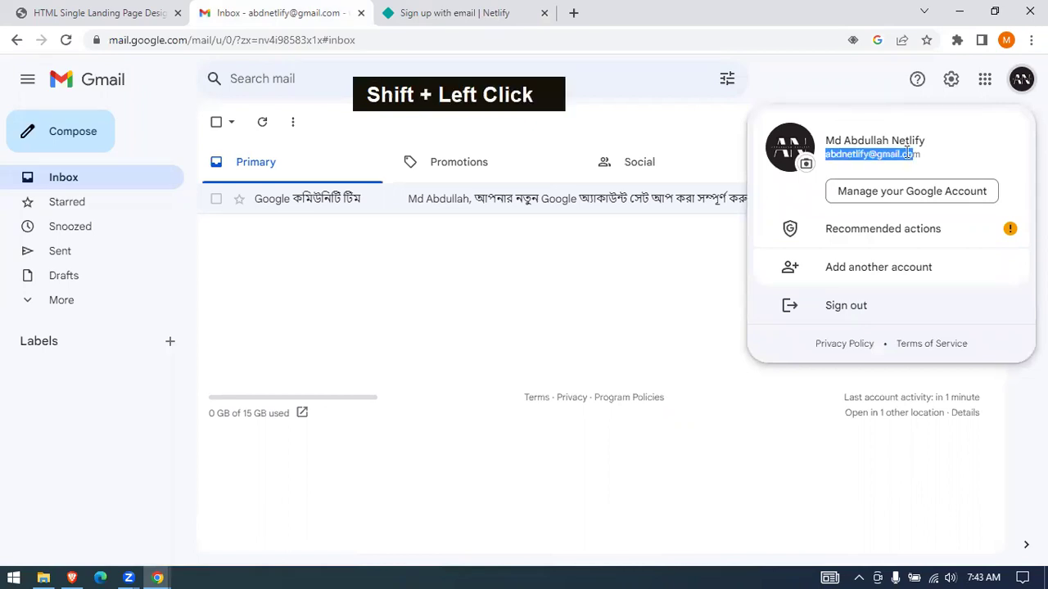
key(ctrl+c)
Paste the address into Netlify's Email field and enter a password.
click(431, 9)
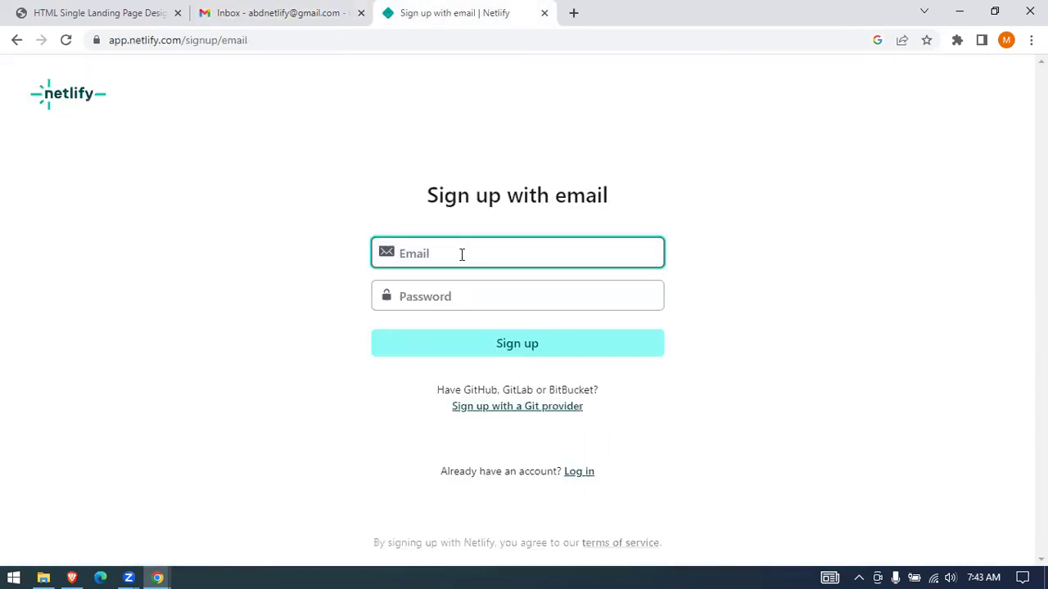
key(ctrl+v)
text(m)
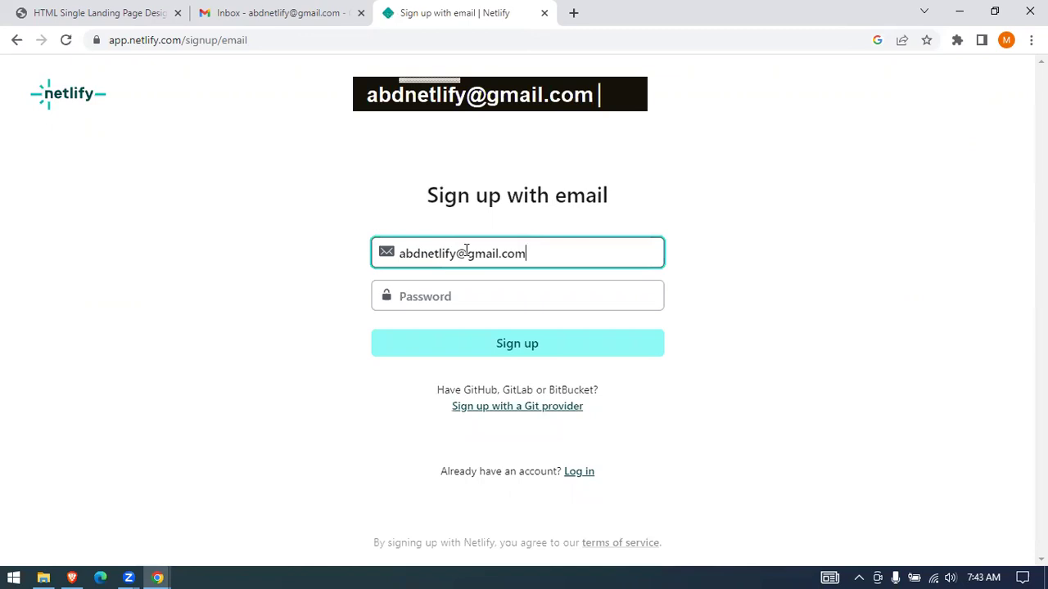
key(Tab)
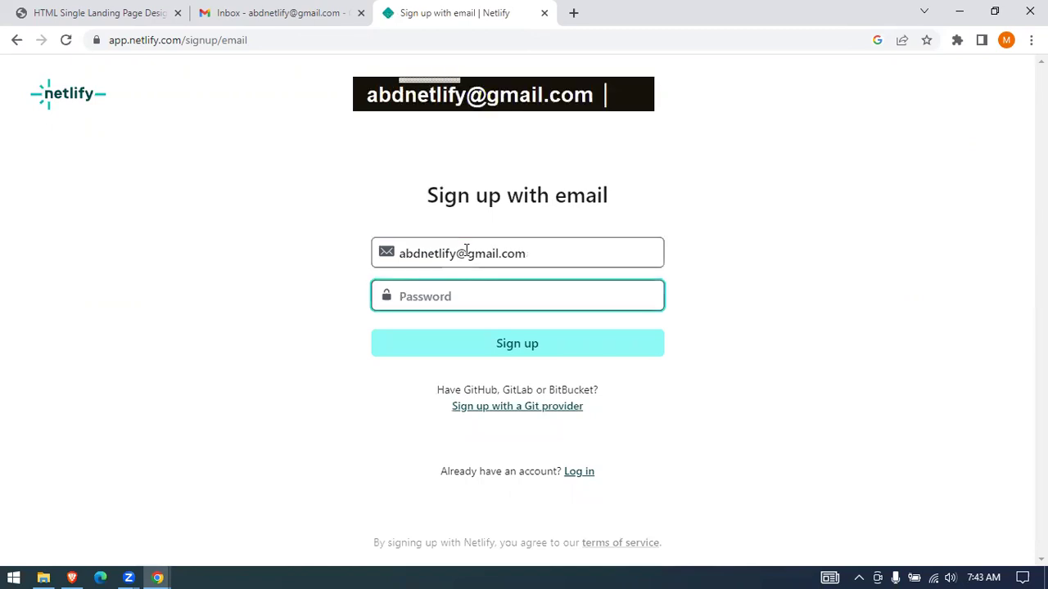
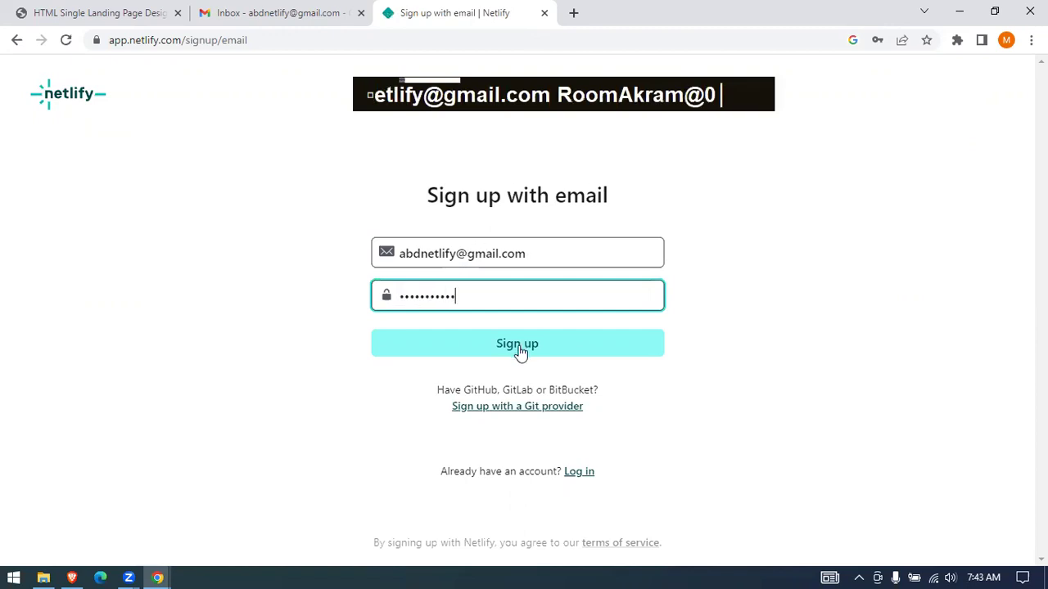
Submit the form and replace the too-easy password with a longer, stronger one.
click(518, 350)
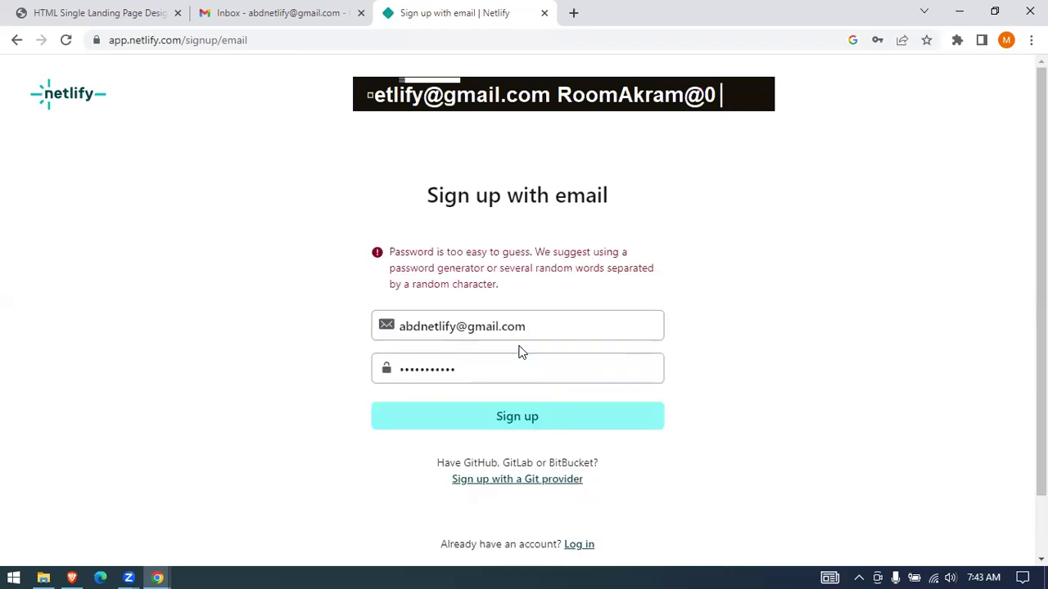
click(491, 379)
double_click(379, 369)
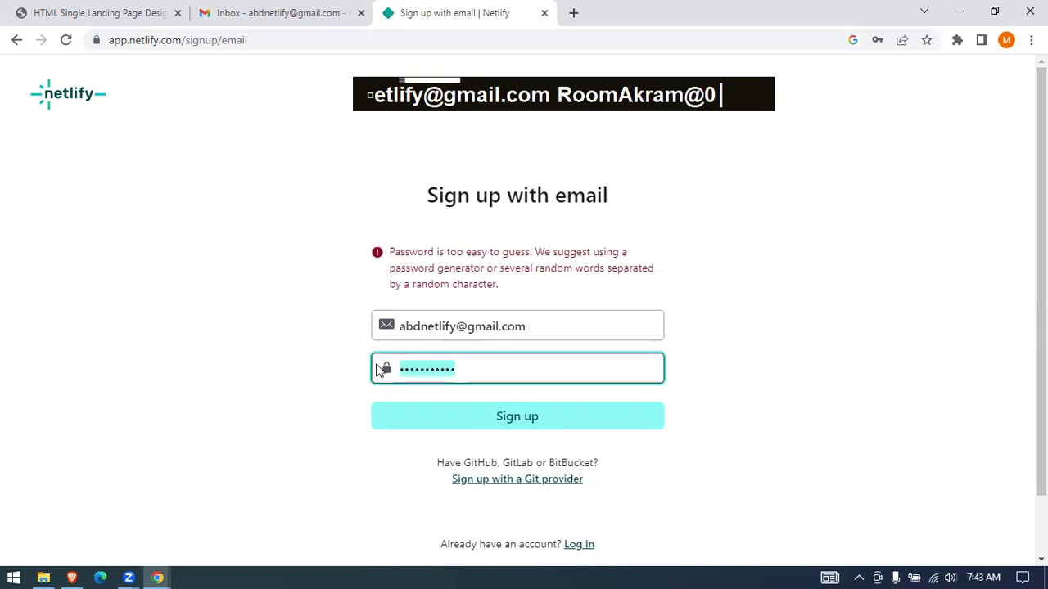
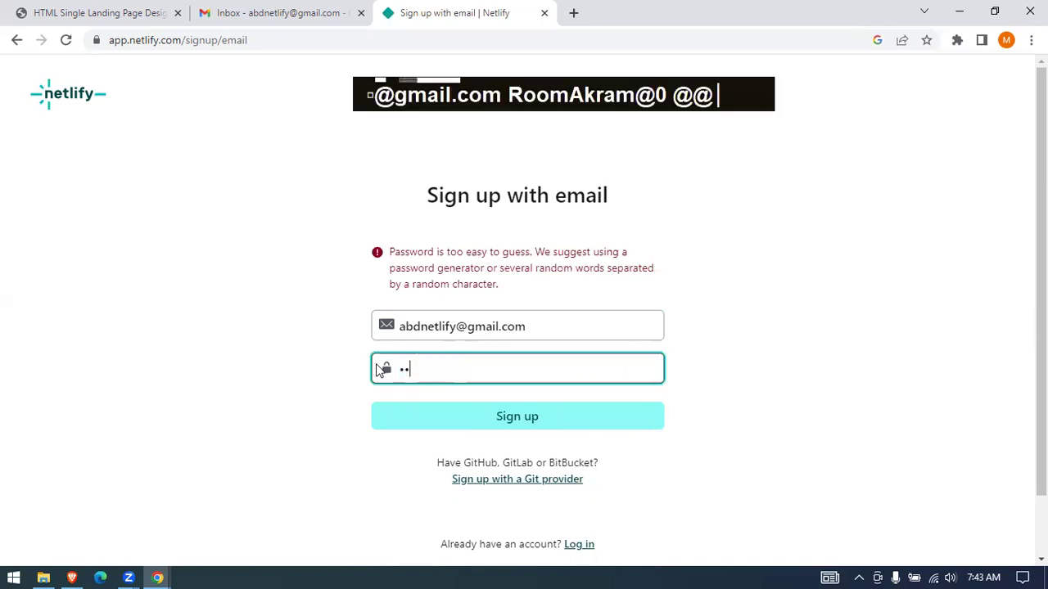
key(Left)
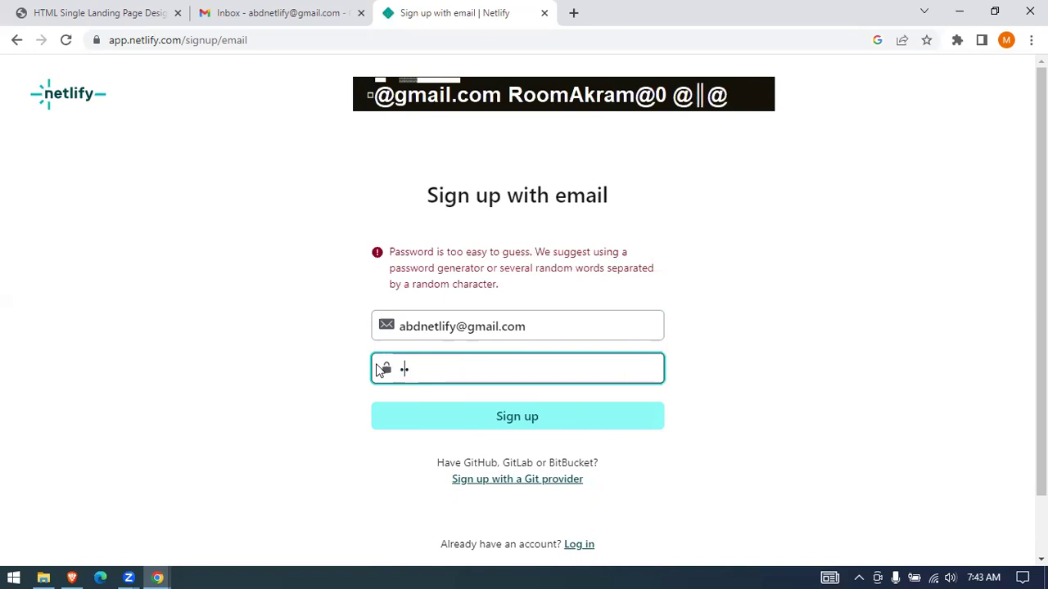
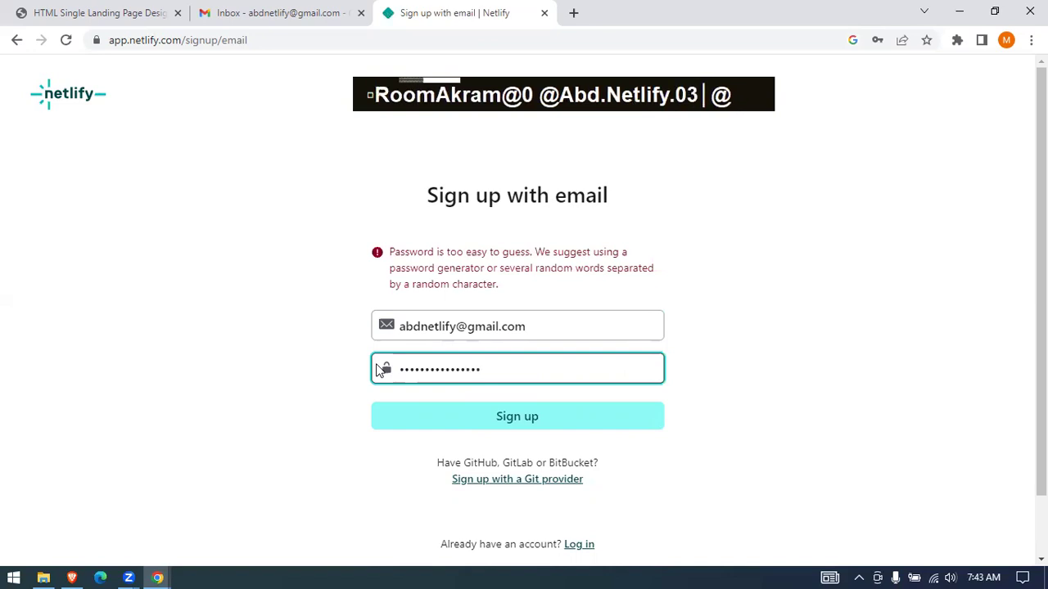
Submit the sign-up, save the password to the Google account, and go to Gmail.
click(570, 426)
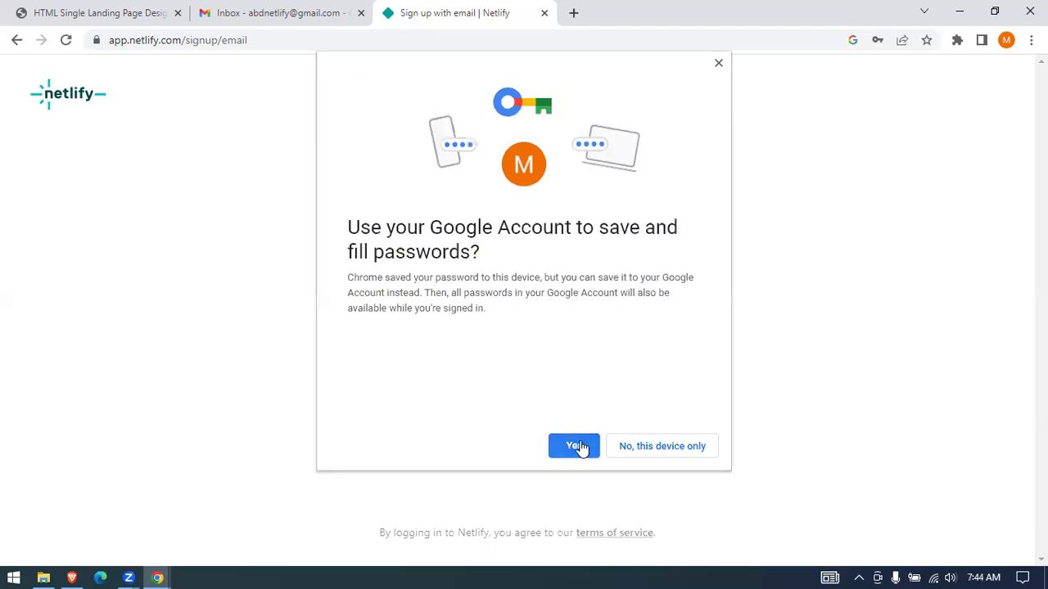
click(630, 447)
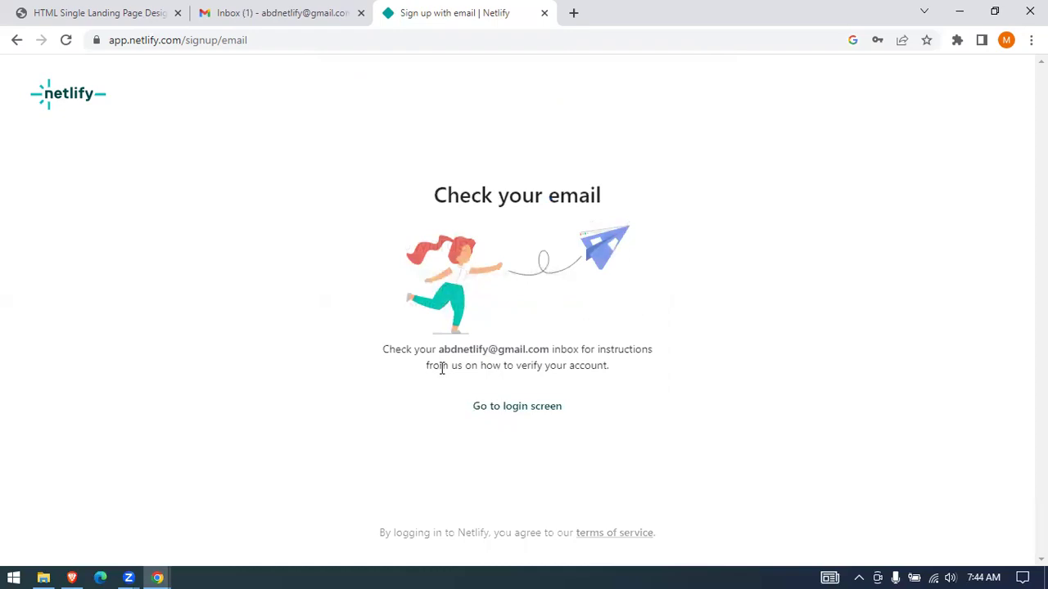
click(299, 10)
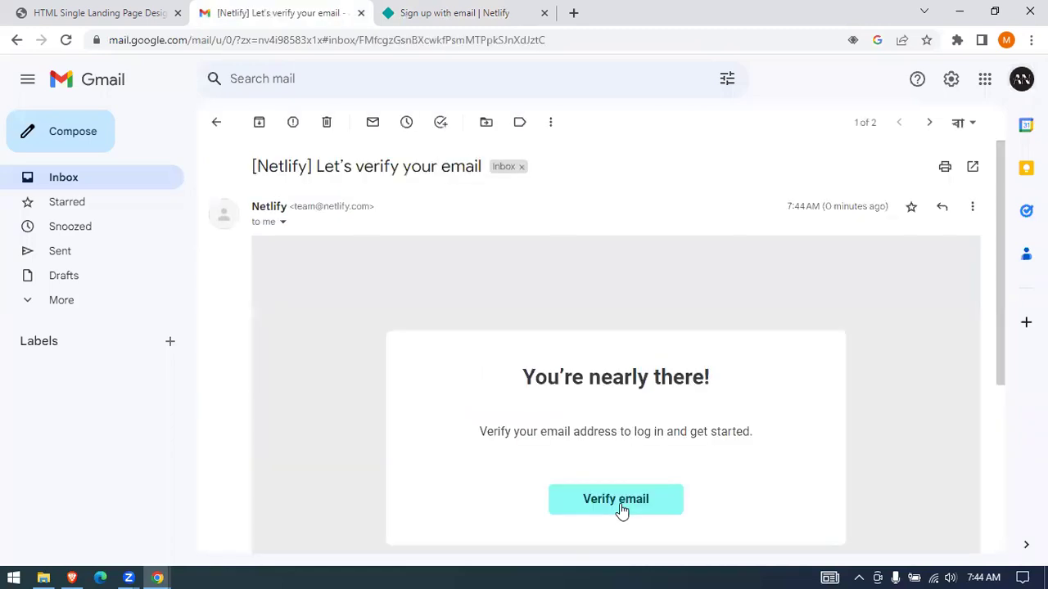
Open the email's Verify email link in a new tab to verify the address.
right_click(617, 502)
click(663, 357)
key(ctrl+Tab)
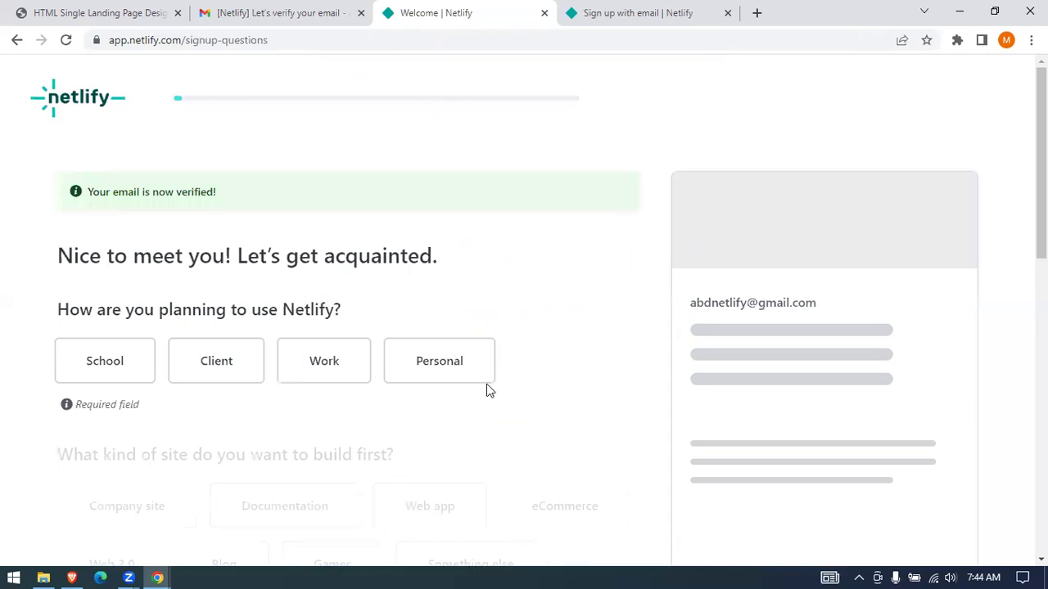
Answer Personal, Web app and Freelancer, then continue to the deploy page.
click(455, 366)
scroll(451, 367, down, 1)
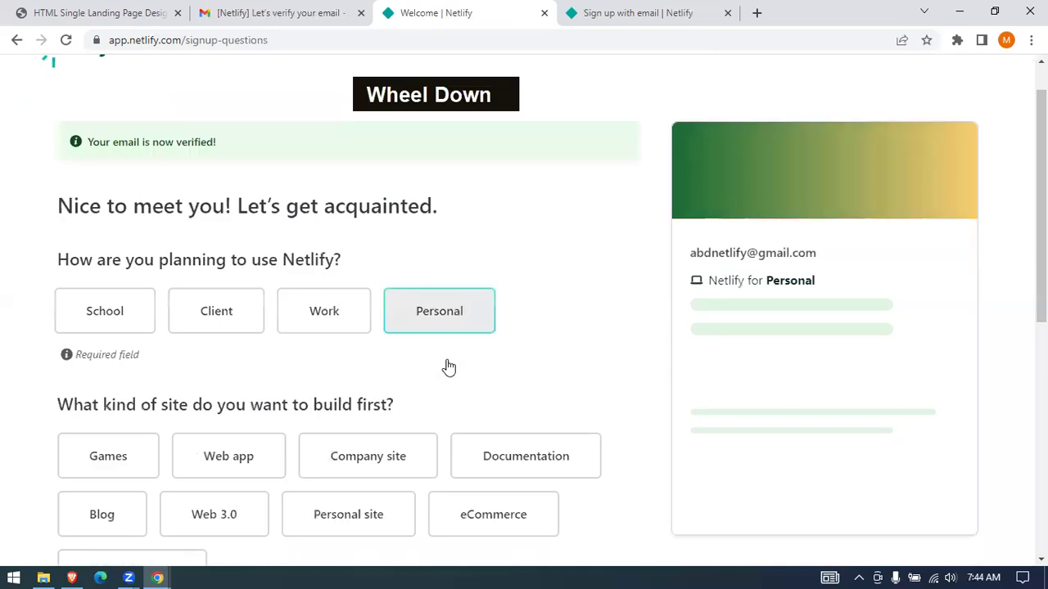
scroll(216, 351, down, 2)
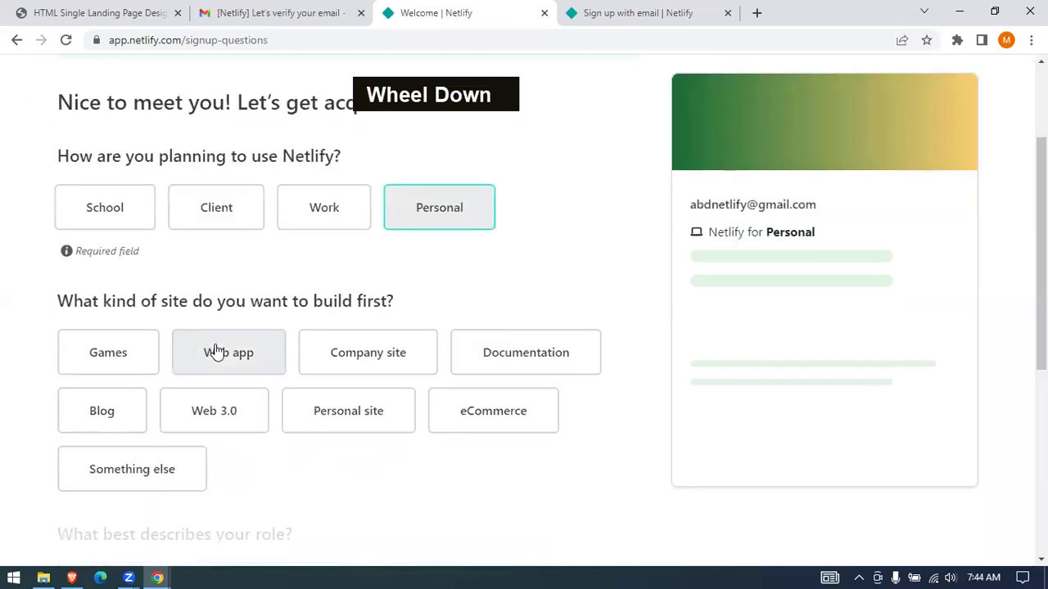
click(225, 361)
scroll(180, 380, down, 2)
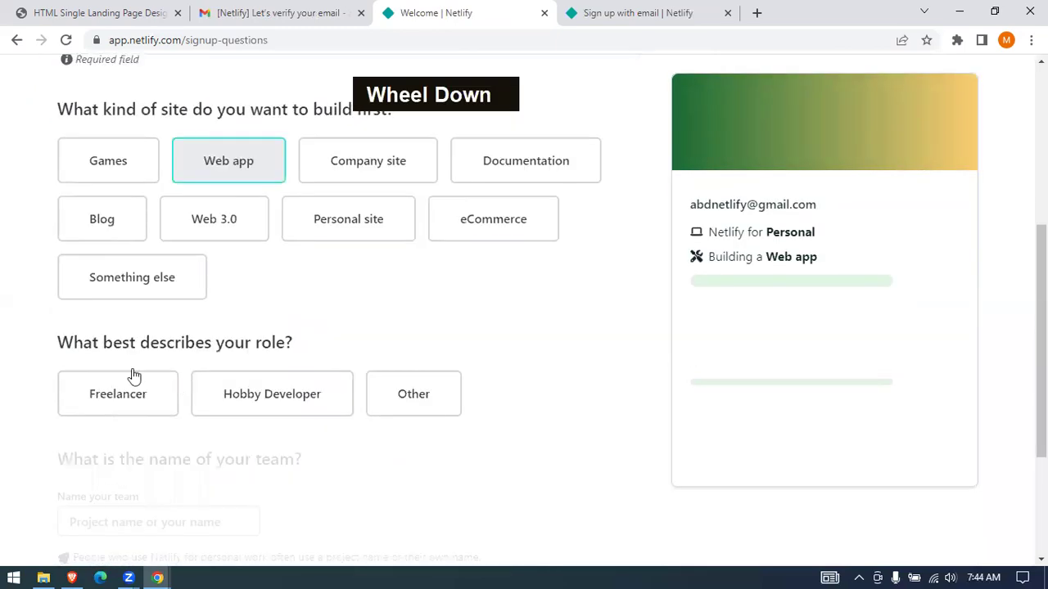
click(134, 374)
scroll(199, 337, down, 2)
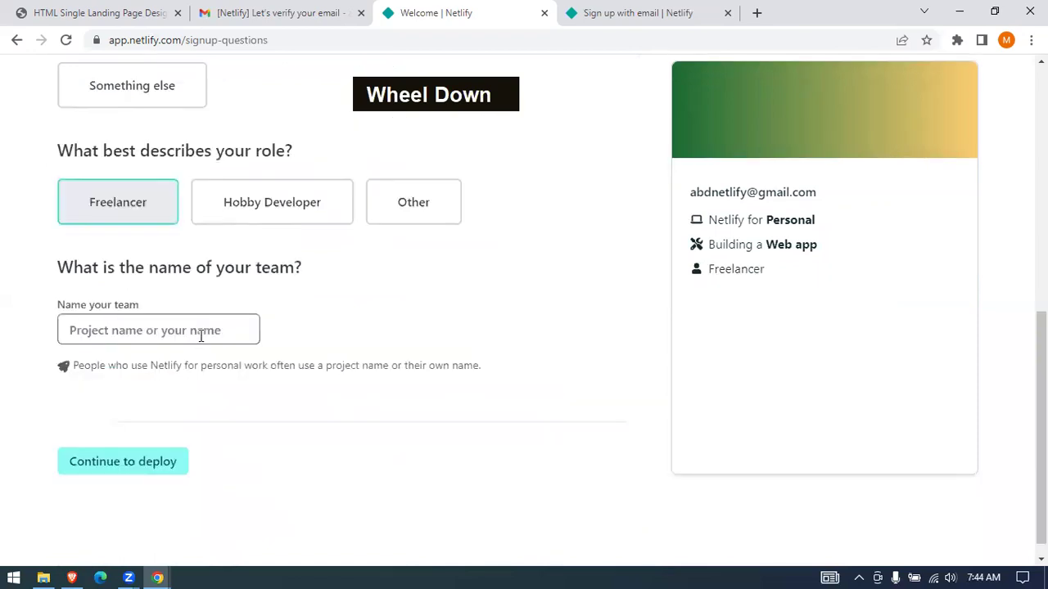
click(158, 460)
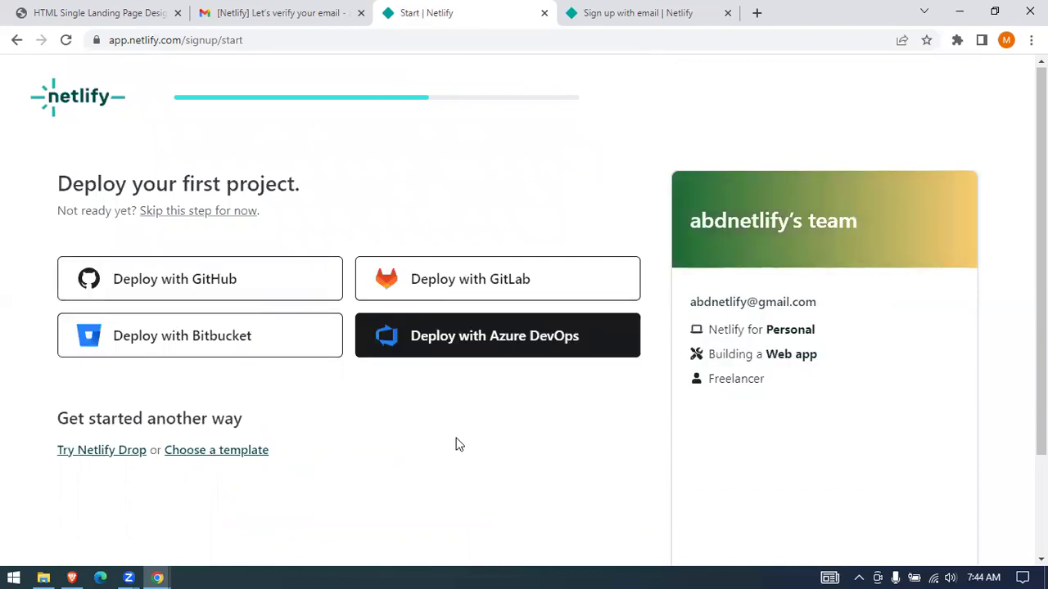
Minimize Chrome from the Deploy your first project page to reveal the desktop.
scroll(414, 441, down, 1)
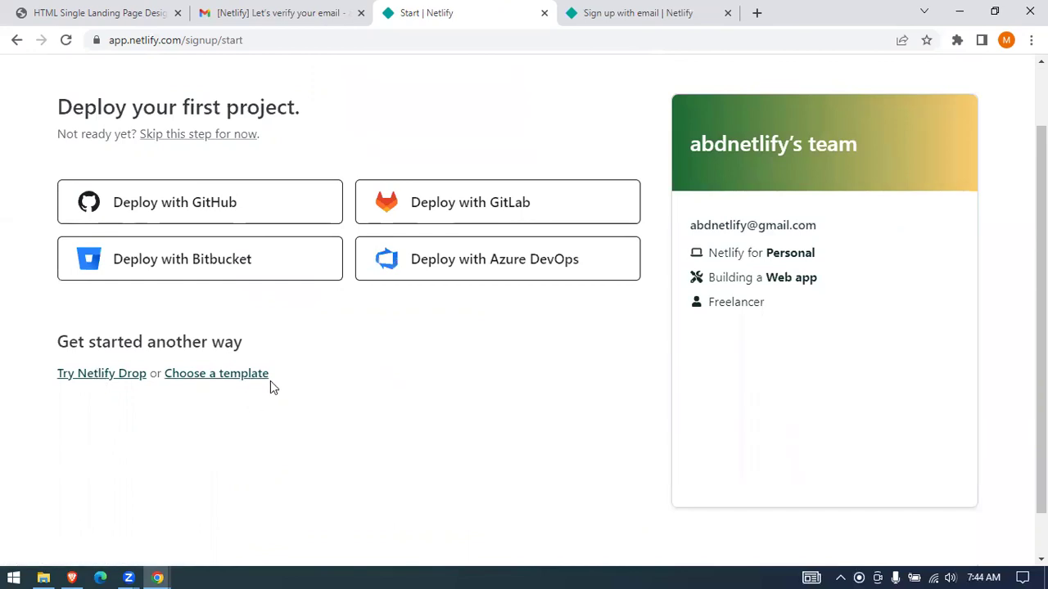
click(955, 6)
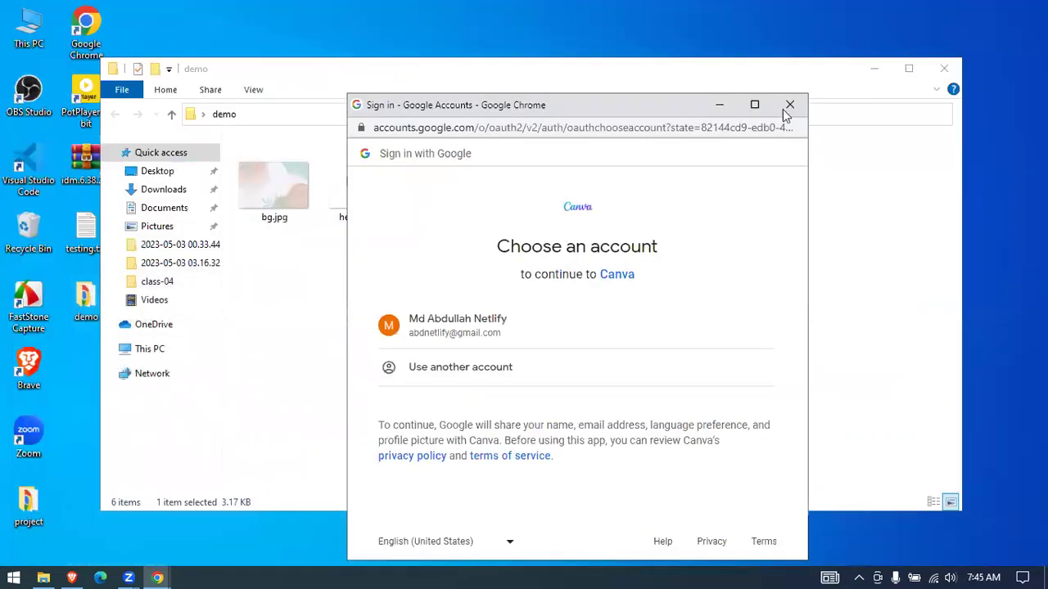
Close the Google account chooser and demo folder window, then drag the desktop demo folder.
click(789, 104)
click(935, 78)
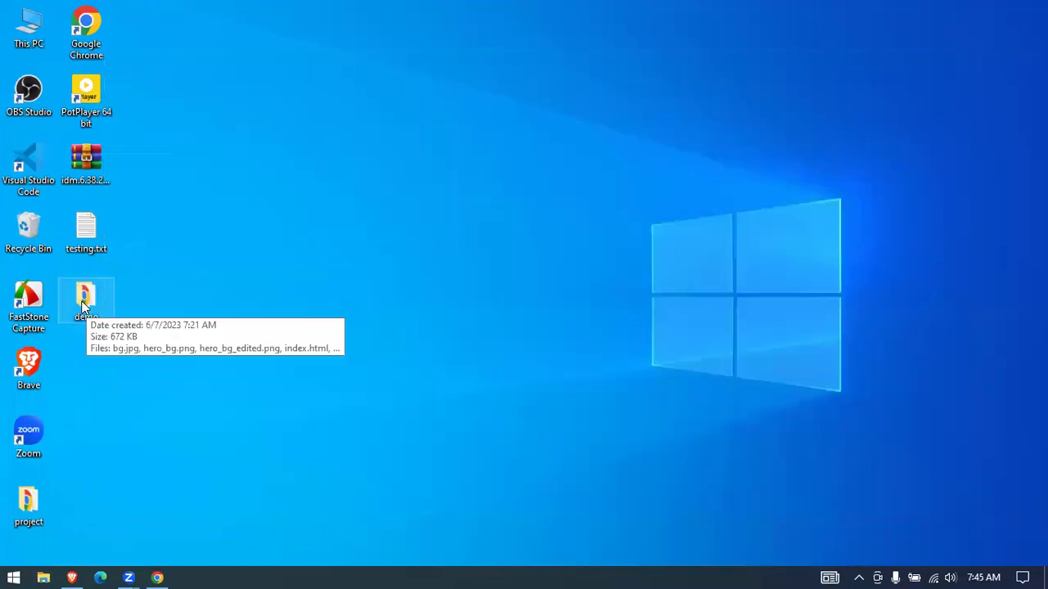
drag(86, 307, 262, 384)
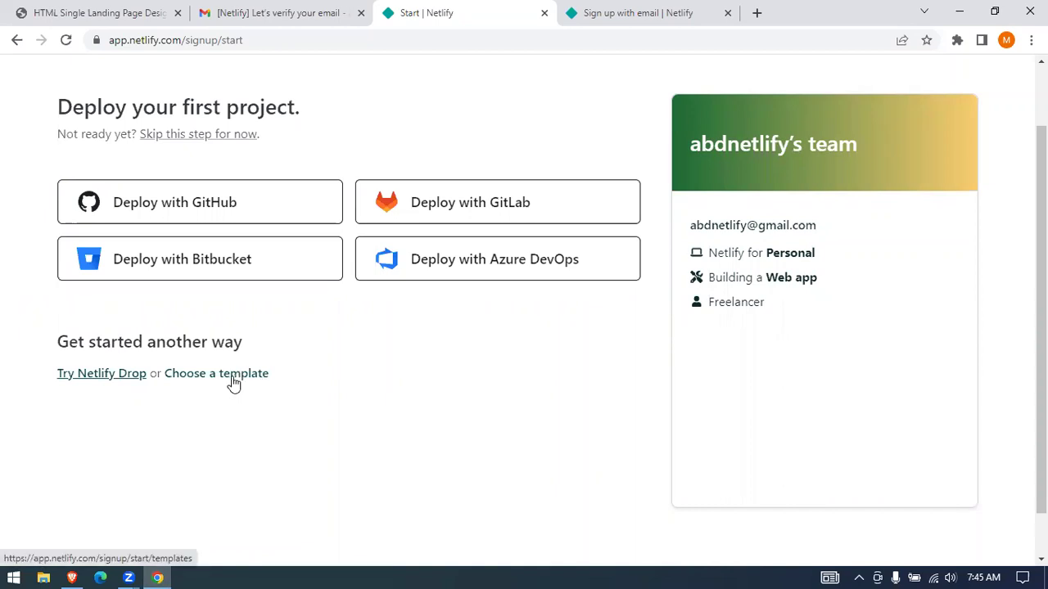
Browse the template gallery, go back, and open the Netlify Drop upload page.
click(234, 381)
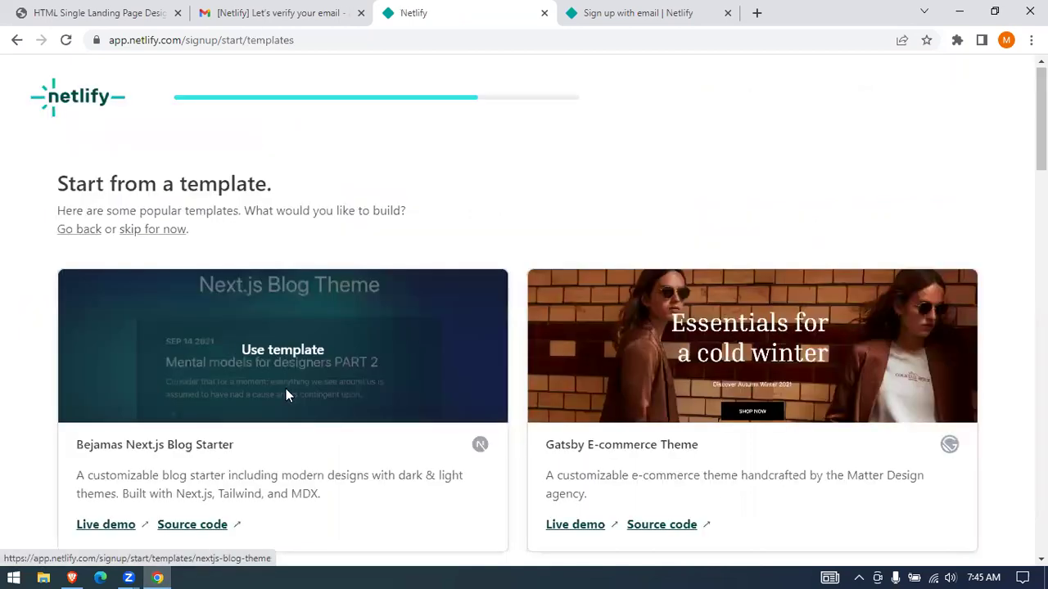
scroll(285, 397, down, 5)
scroll(286, 393, down, 4)
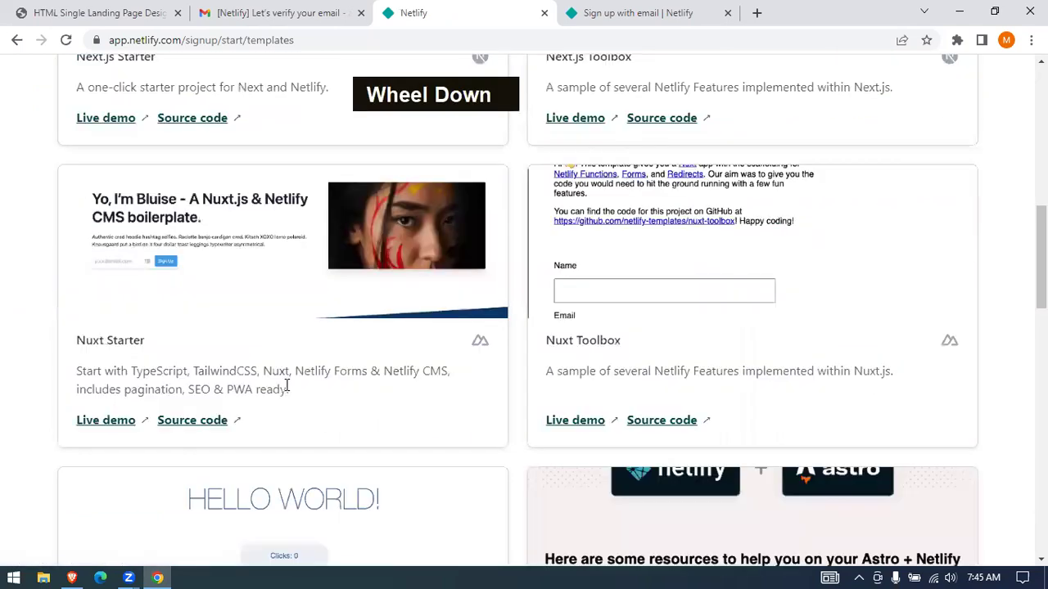
scroll(288, 386, up, 10)
key(alt+Left)
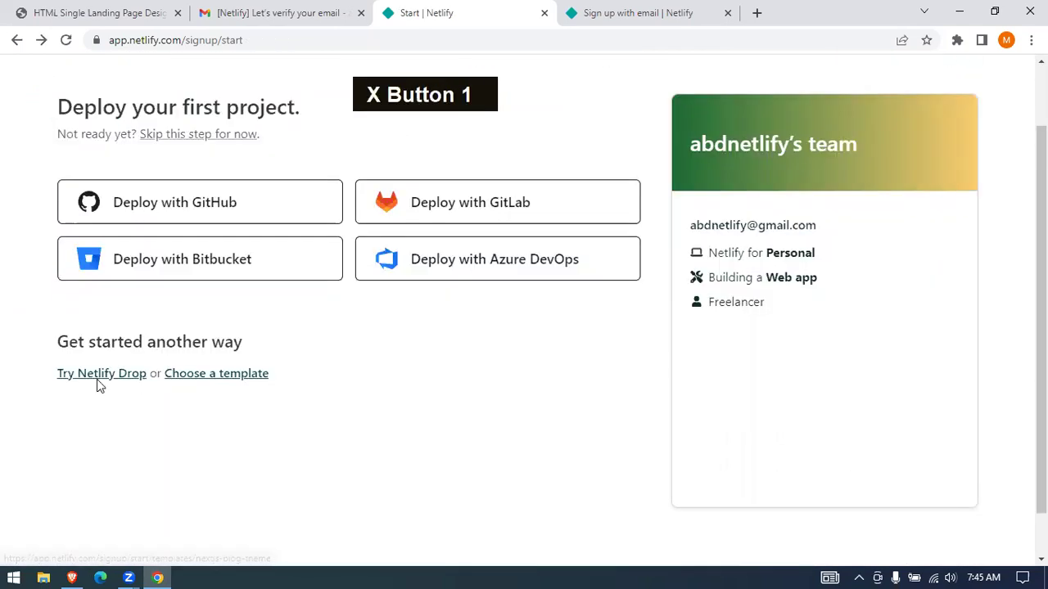
click(97, 379)
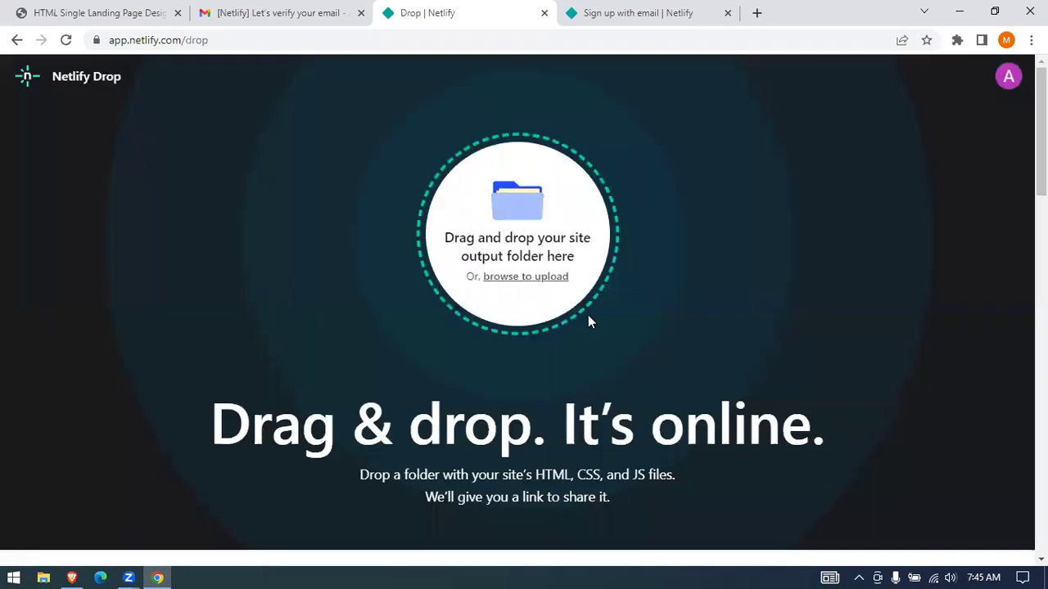
Drop the demo folder onto Netlify Drop, deploying site thunderous-toffee-175da8.
click(959, 12)
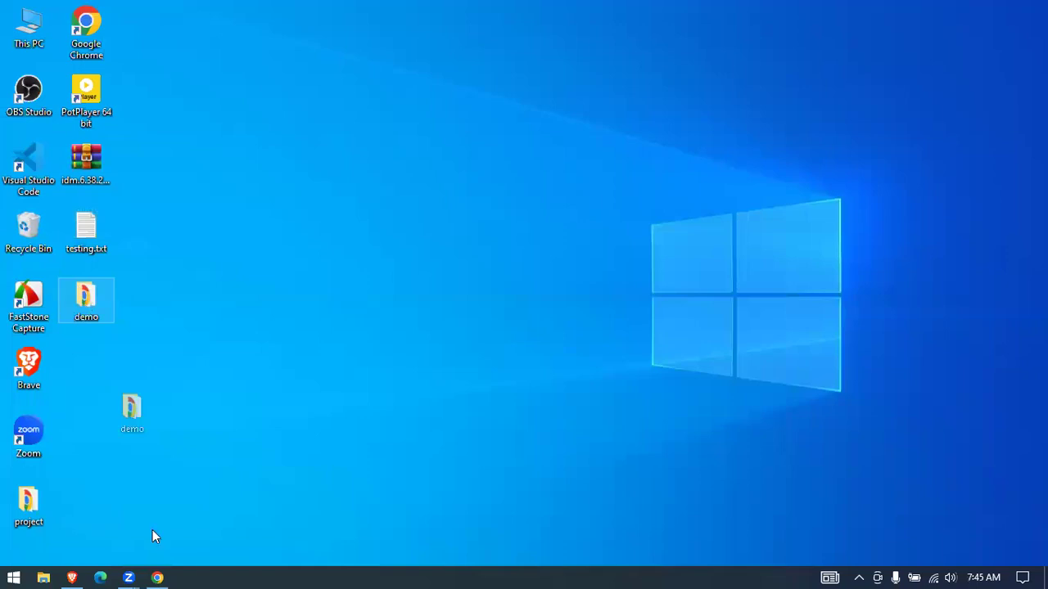
drag(152, 532, 507, 262)
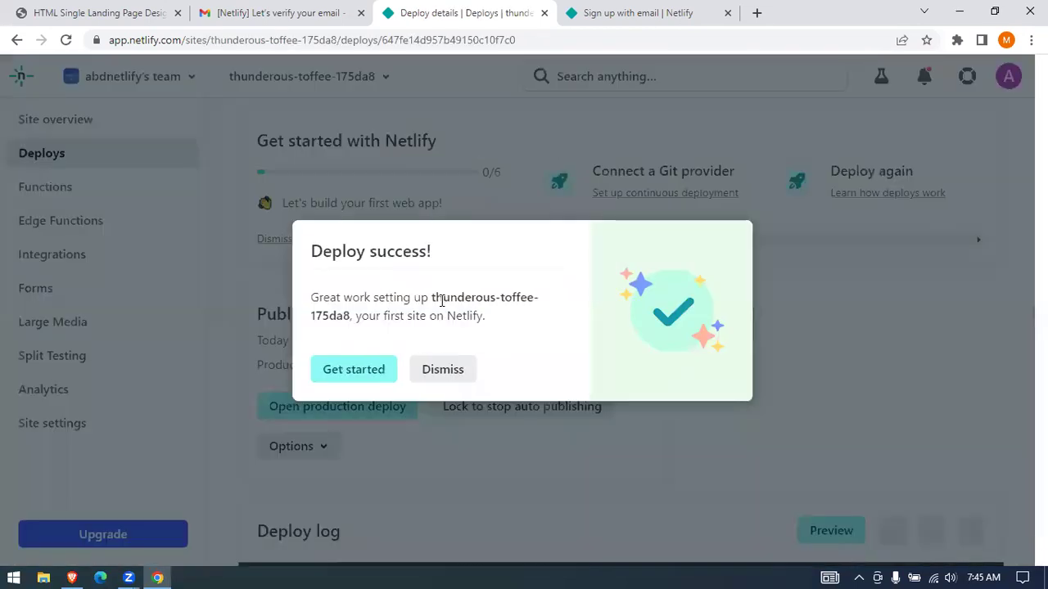
Dismiss the deploy success dialog and open thunderous-toffee-175da8 from the team's Sites list.
click(354, 372)
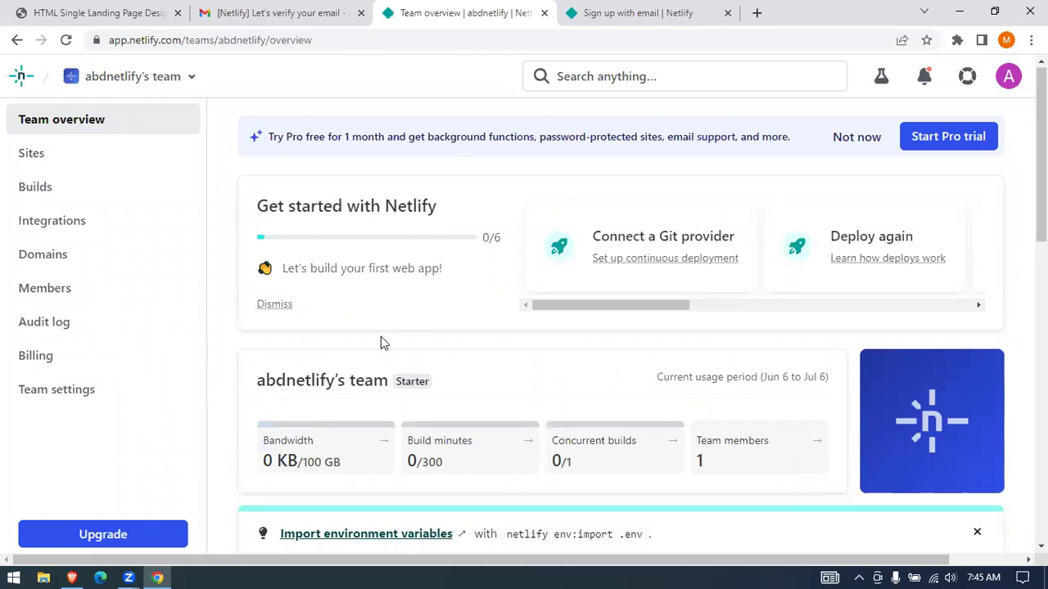
scroll(381, 337, down, 1)
scroll(381, 370, down, 3)
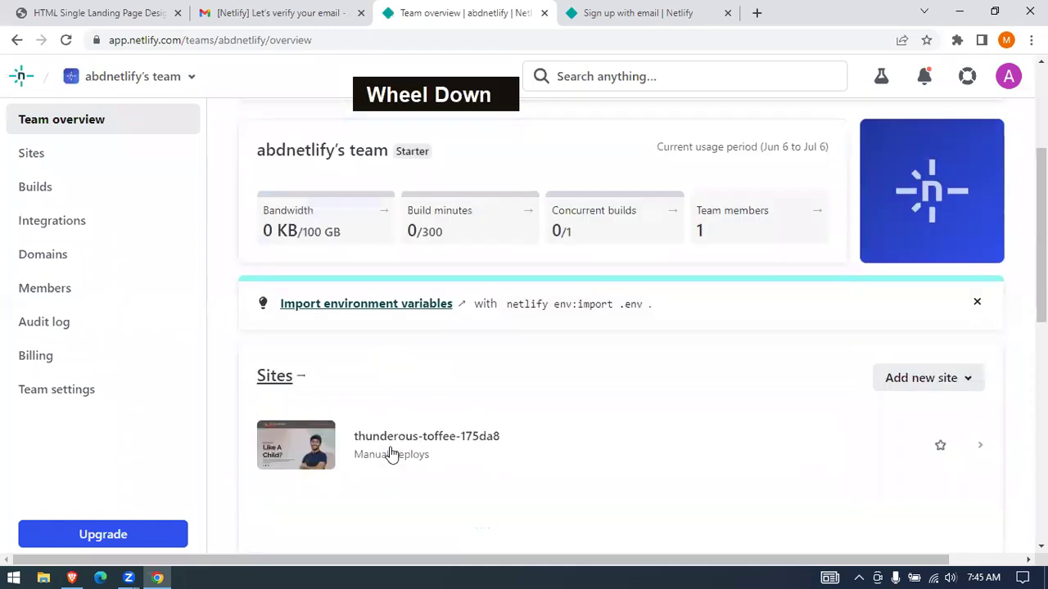
click(393, 438)
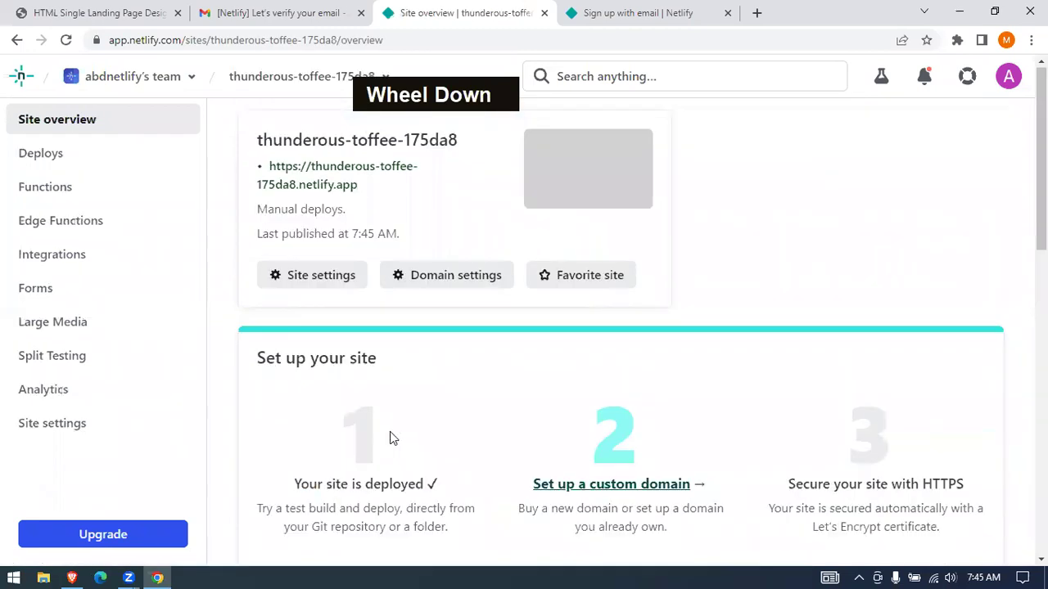
Open the live Feather Learning page at thunderous-toffee-175da8.netlify.app and check its auto-generated subdomain.
click(322, 165)
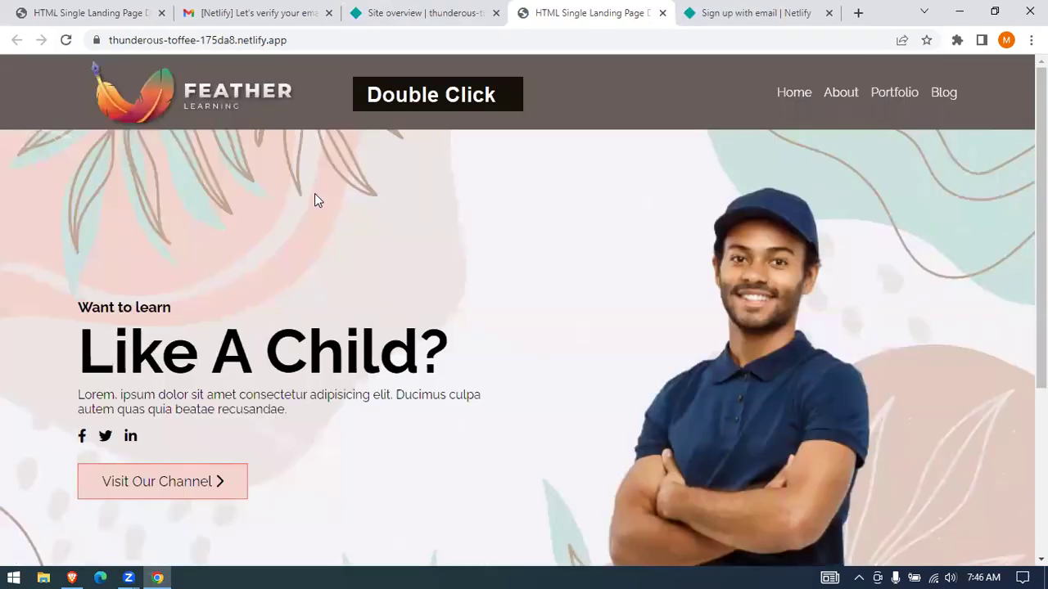
scroll(324, 234, down, 3)
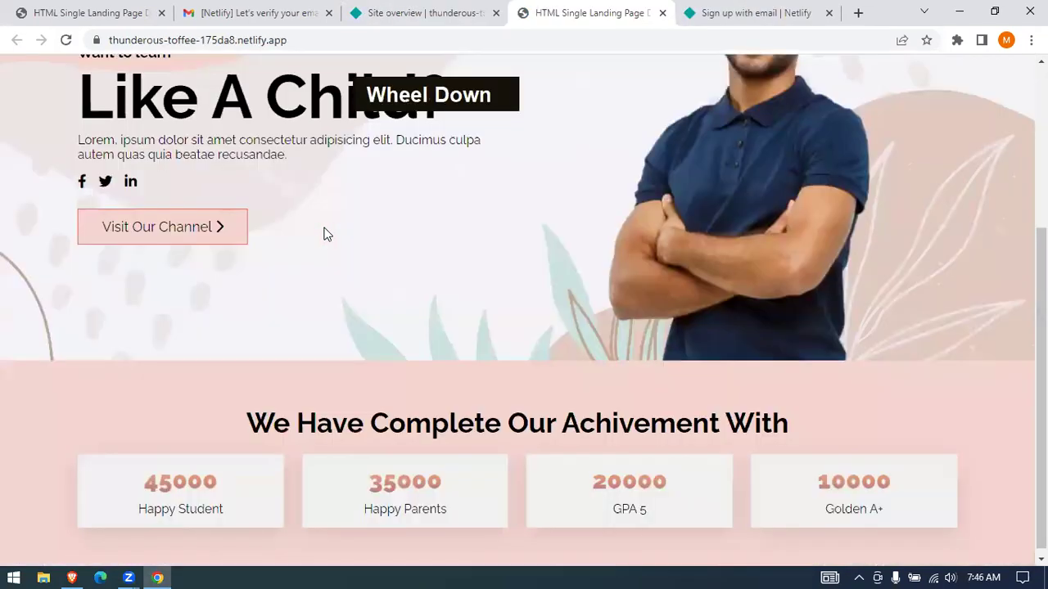
scroll(319, 237, up, 3)
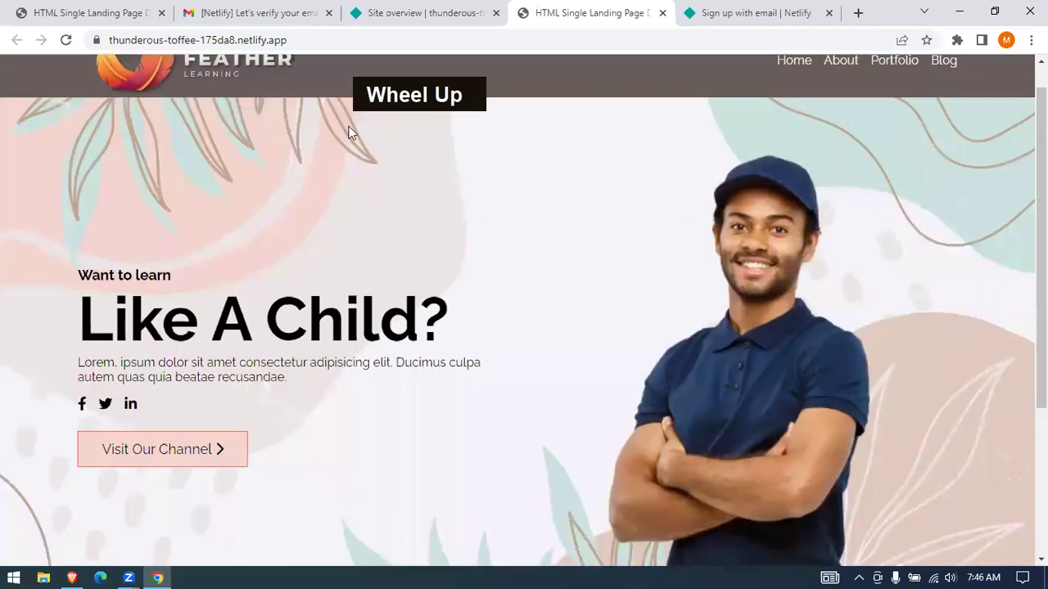
scroll(340, 170, up, 1)
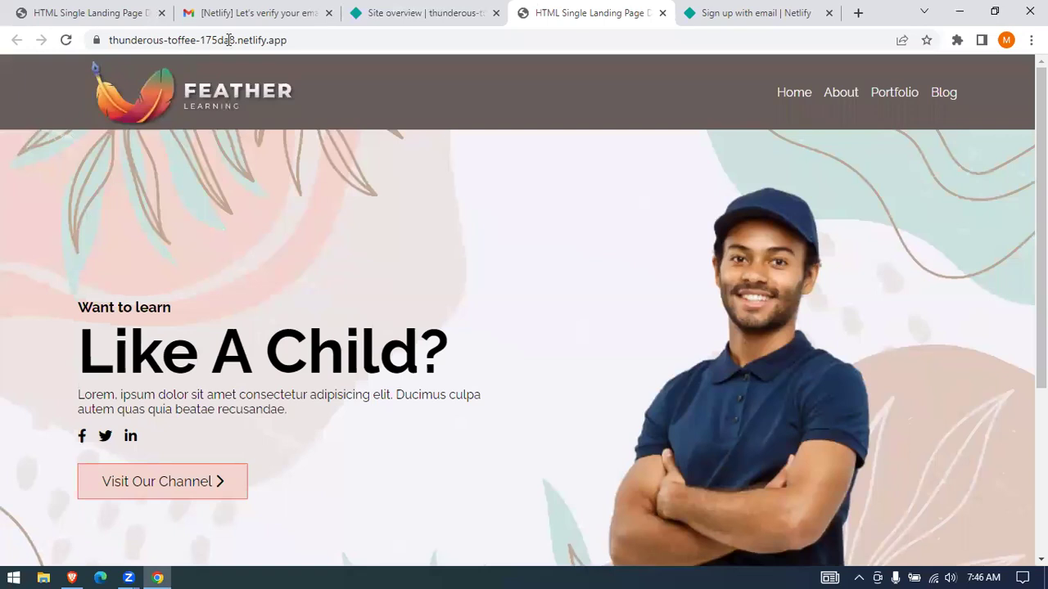
drag(111, 41, 235, 41)
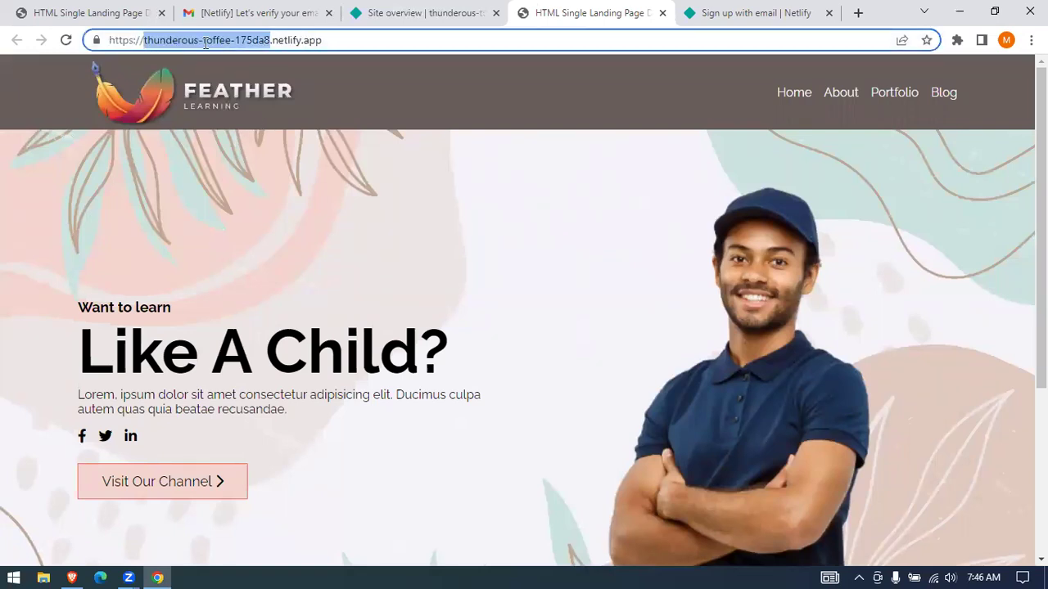
click(237, 133)
In Site settings > Site information, change the site name to mdabdullahsproject and save.
click(396, 10)
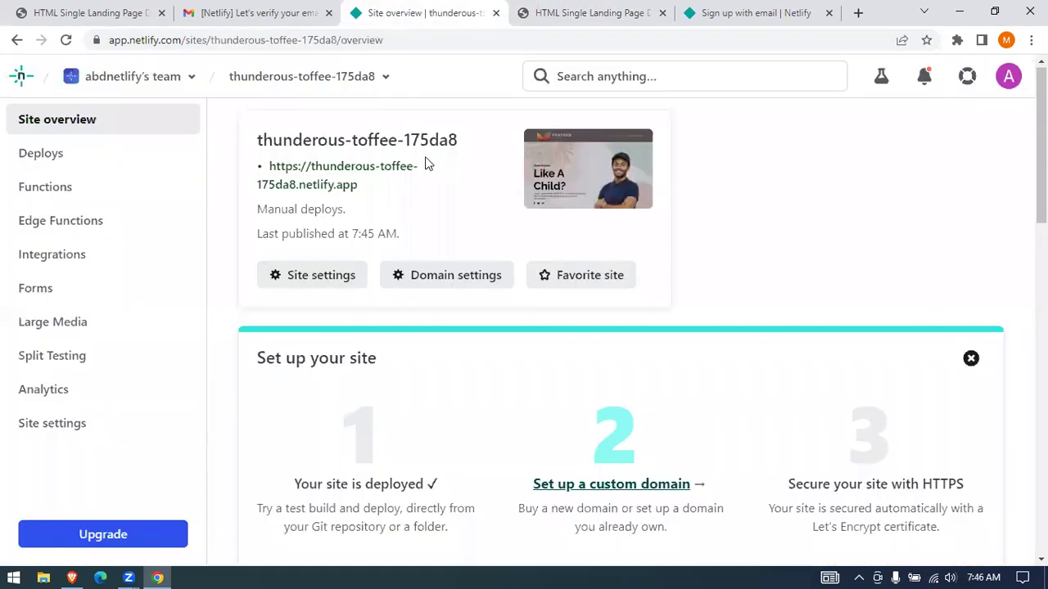
click(321, 277)
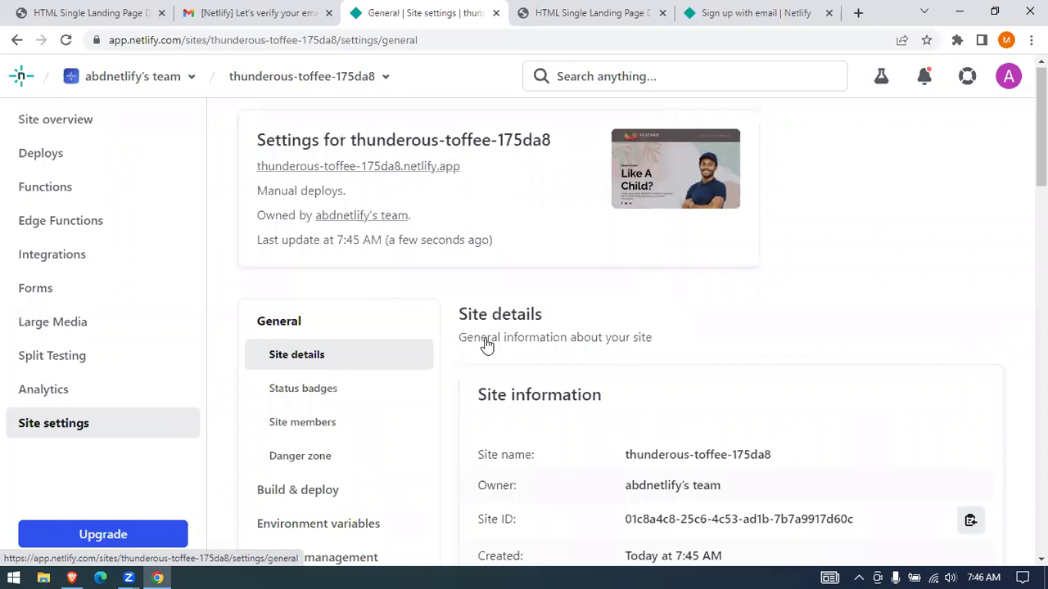
scroll(774, 440, down, 1)
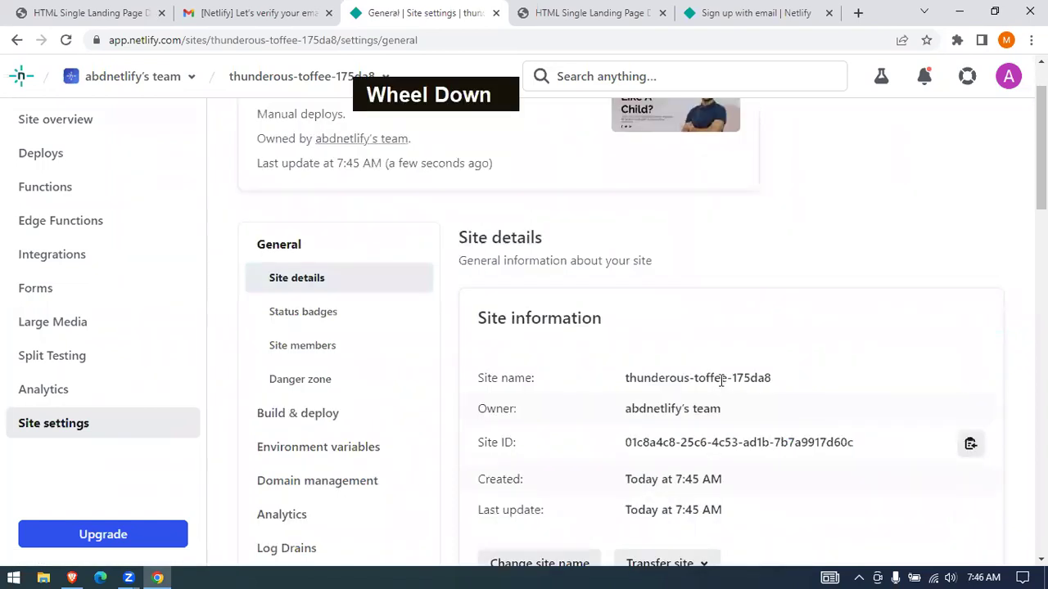
scroll(740, 440, down, 1)
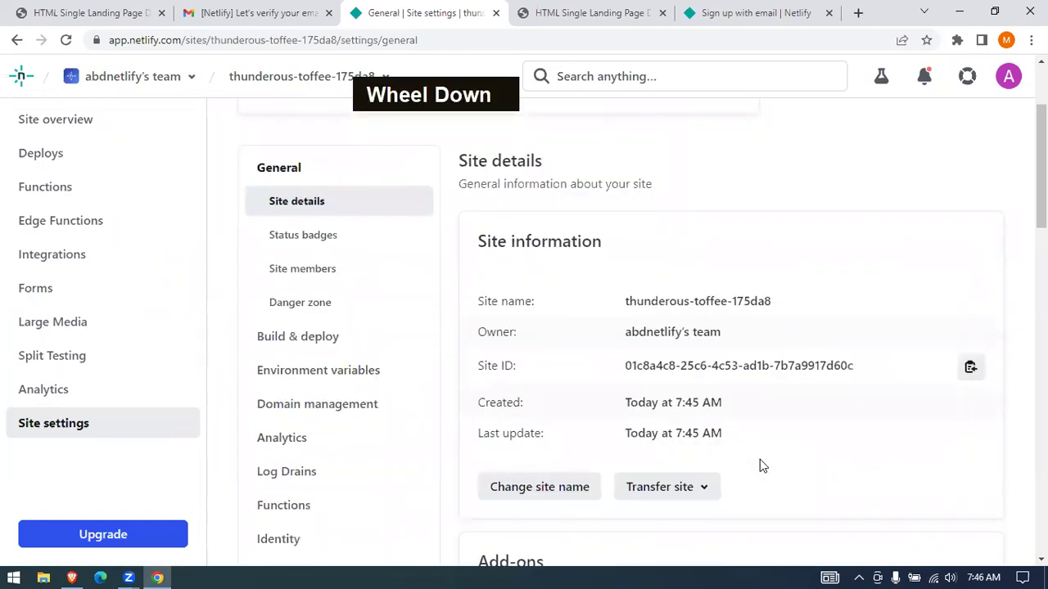
click(540, 488)
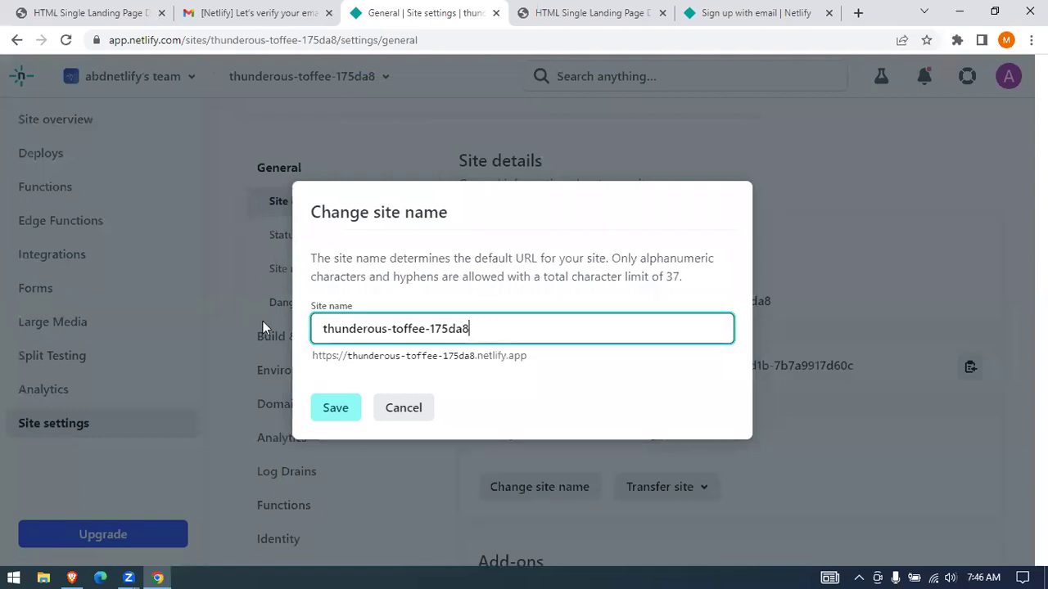
key(ctrl+a)
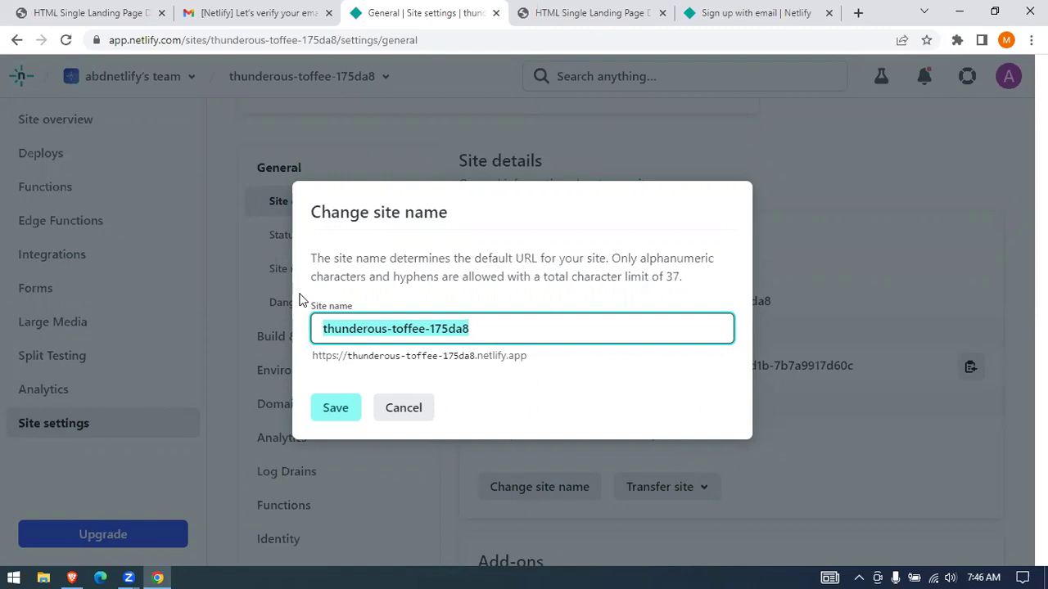
text(mdabdu)
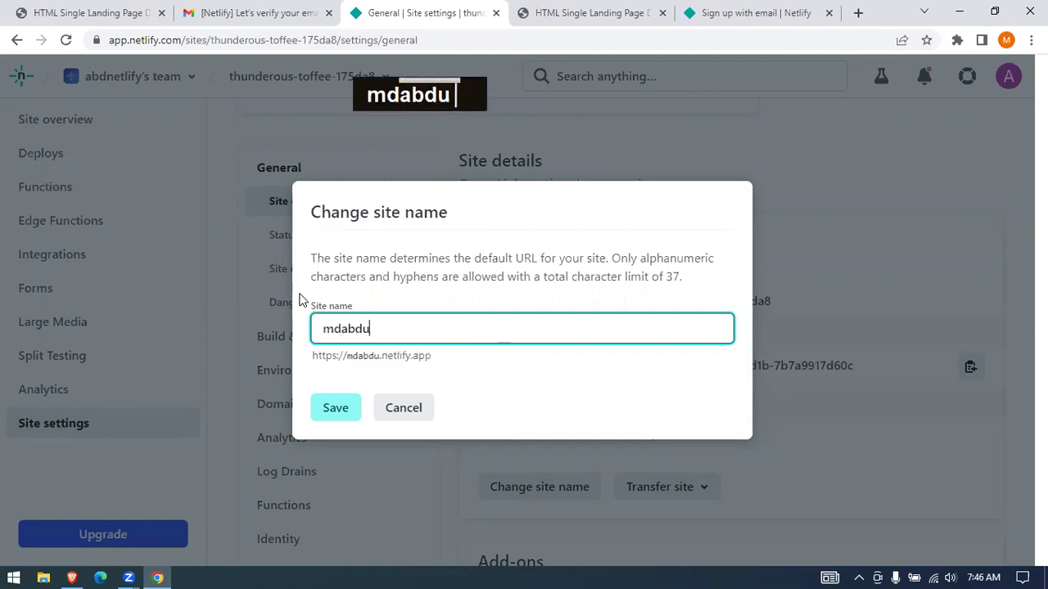
text(llah)
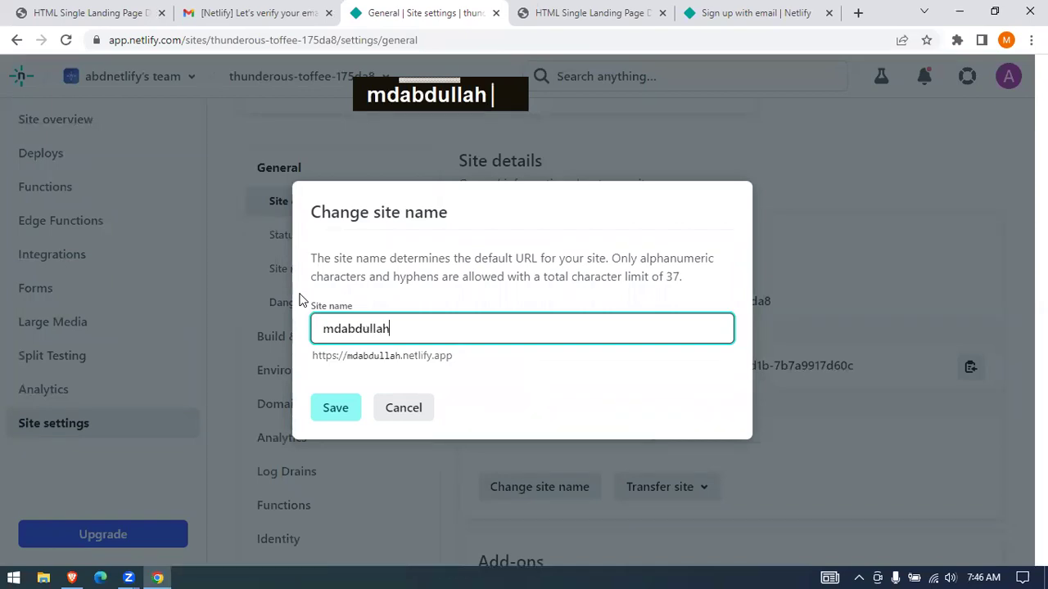
text(sproje)
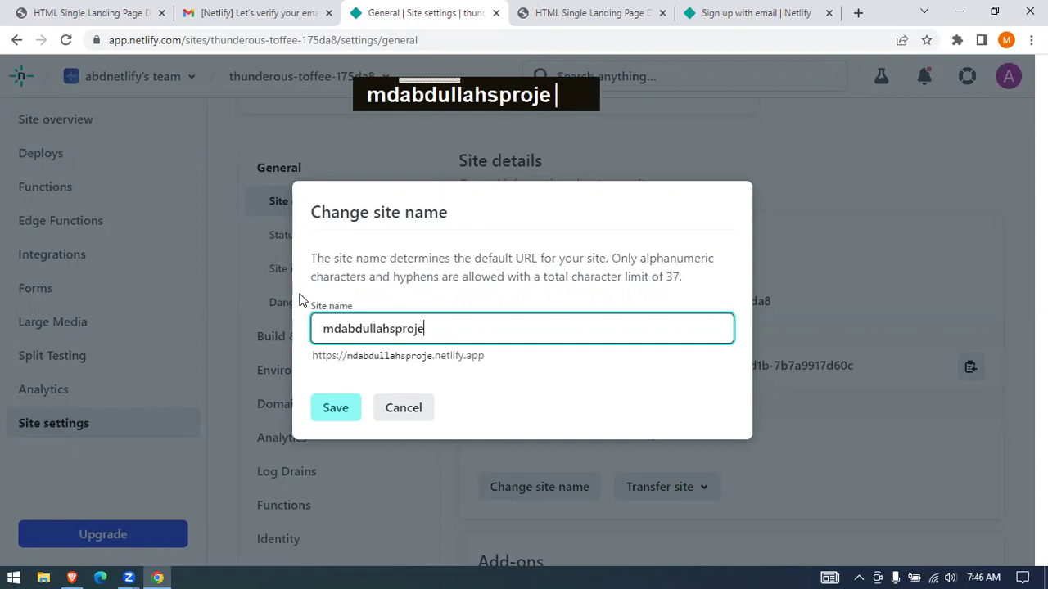
text(ct)
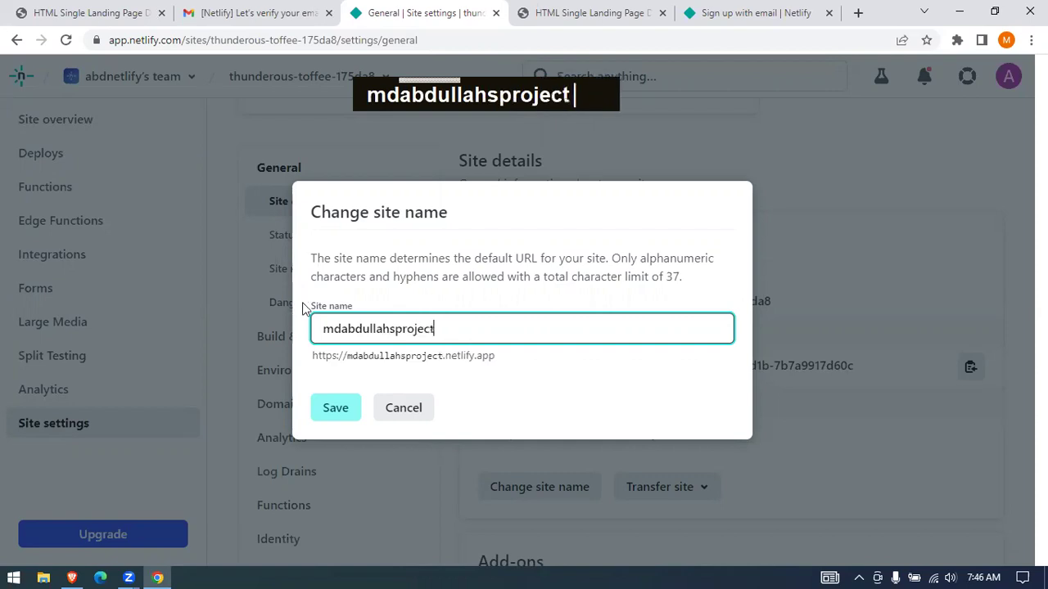
click(338, 408)
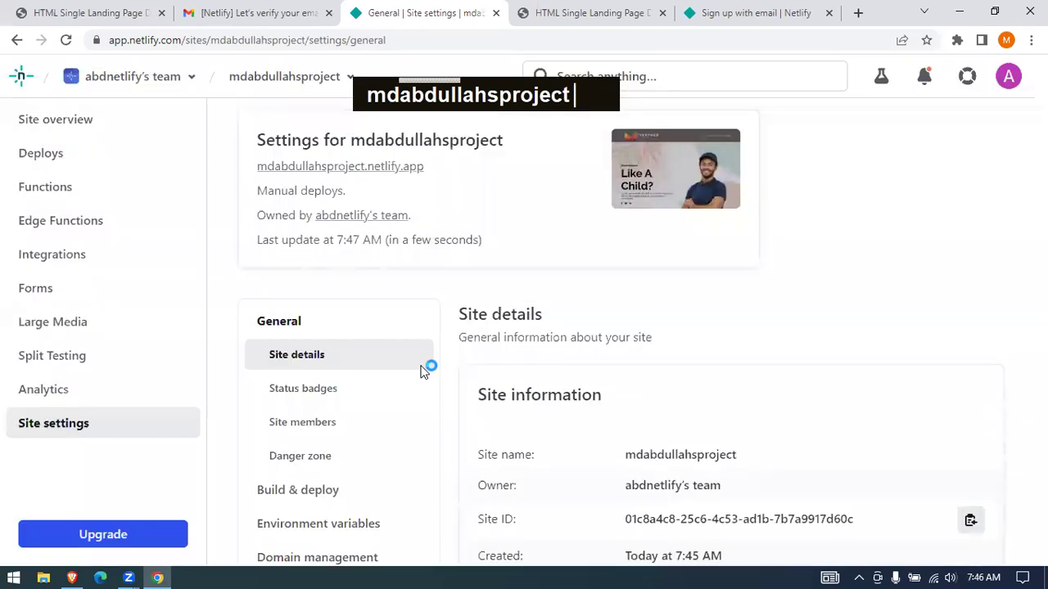
scroll(540, 378, down, 4)
scroll(548, 388, up, 1)
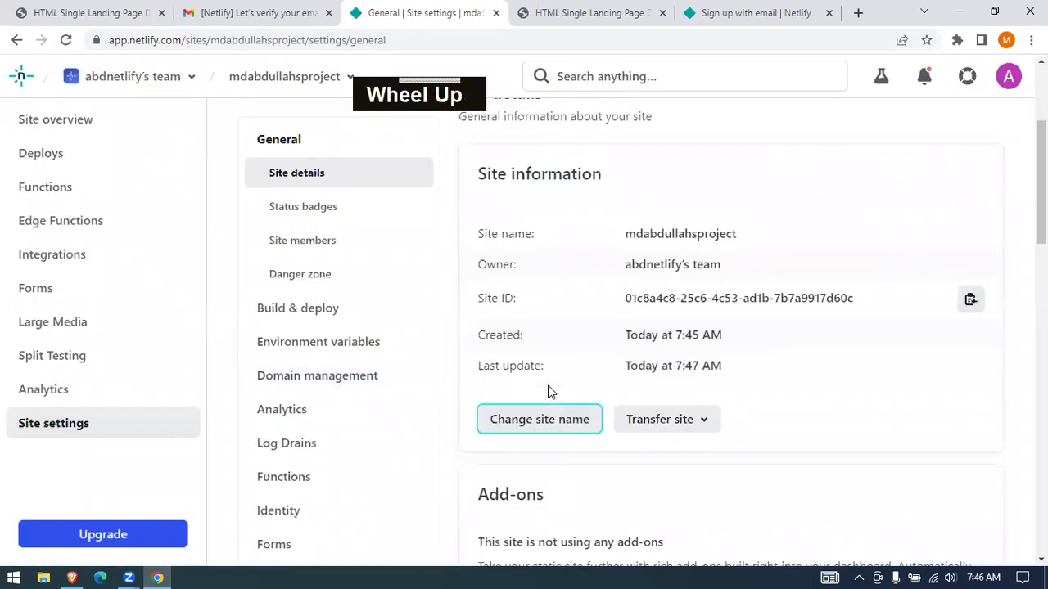
scroll(549, 392, up, 3)
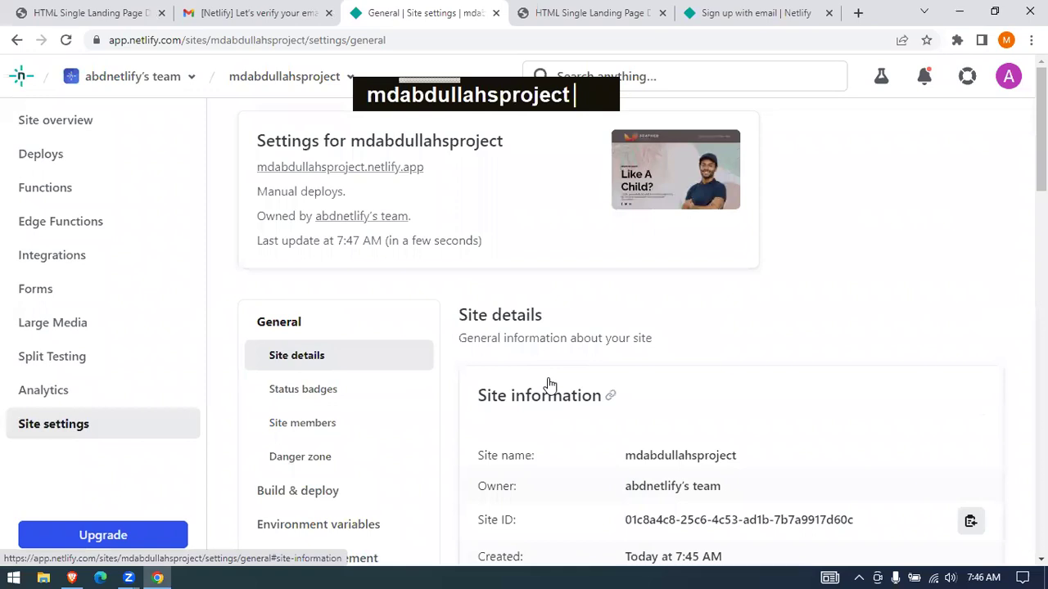
Open mdabdullahsproject.netlify.app in a new tab and scroll through the live landing page.
right_click(374, 171)
click(442, 185)
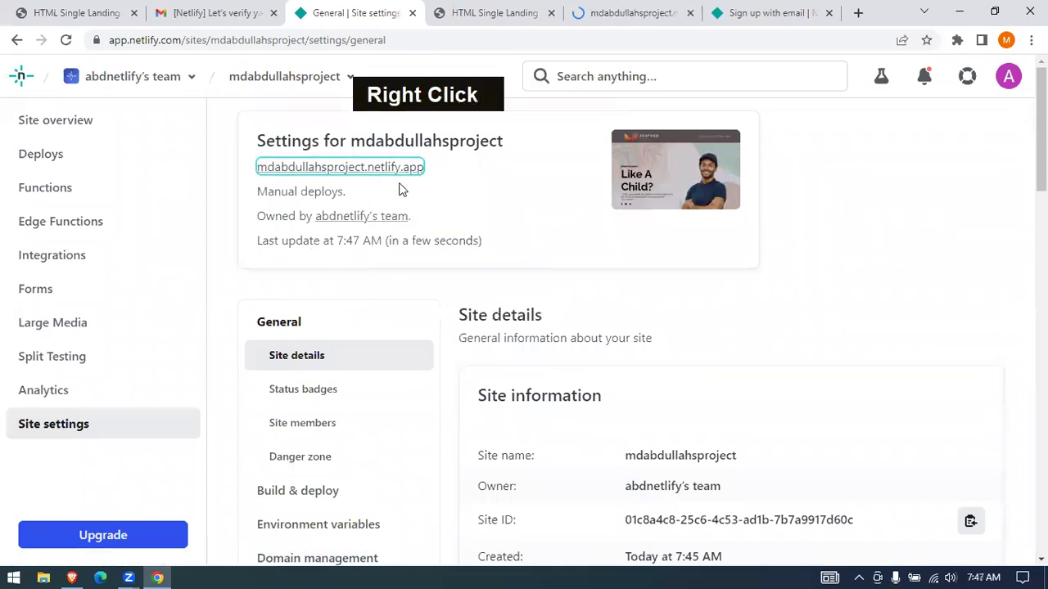
click(635, 10)
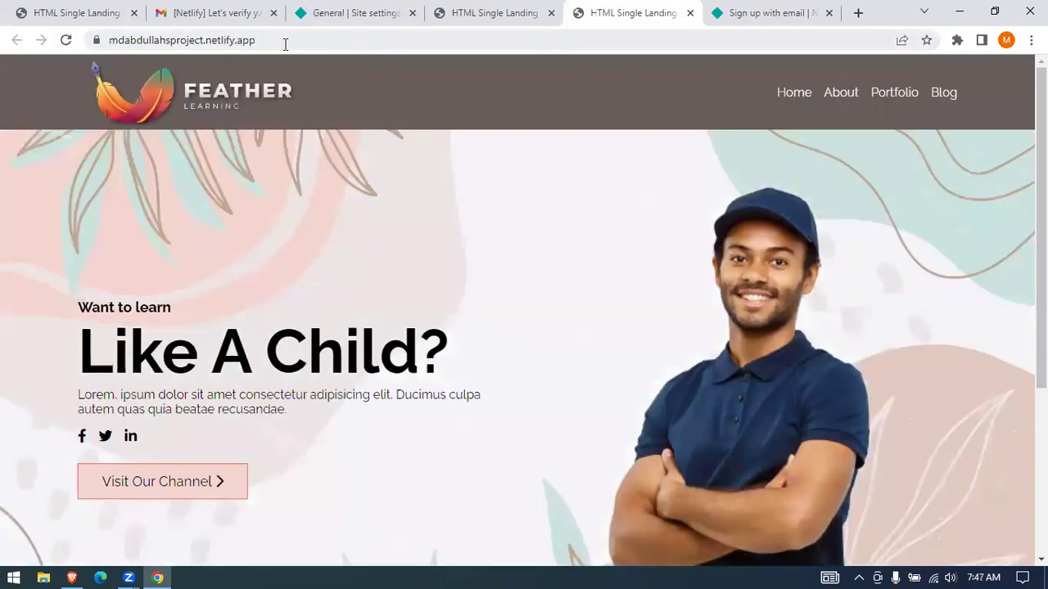
scroll(448, 260, down, 2)
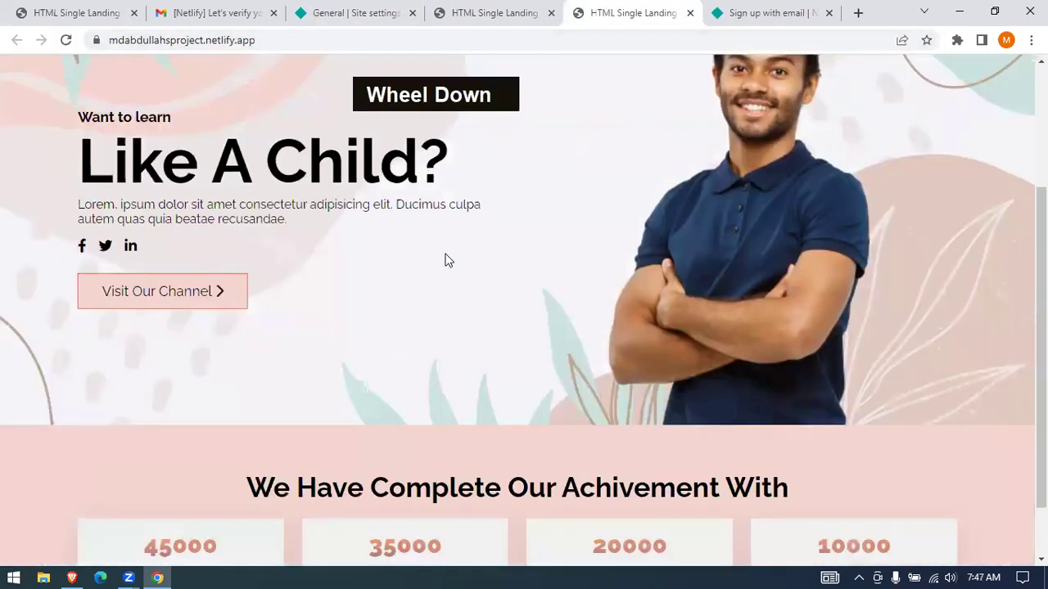
scroll(443, 261, down, 1)
scroll(443, 260, up, 3)
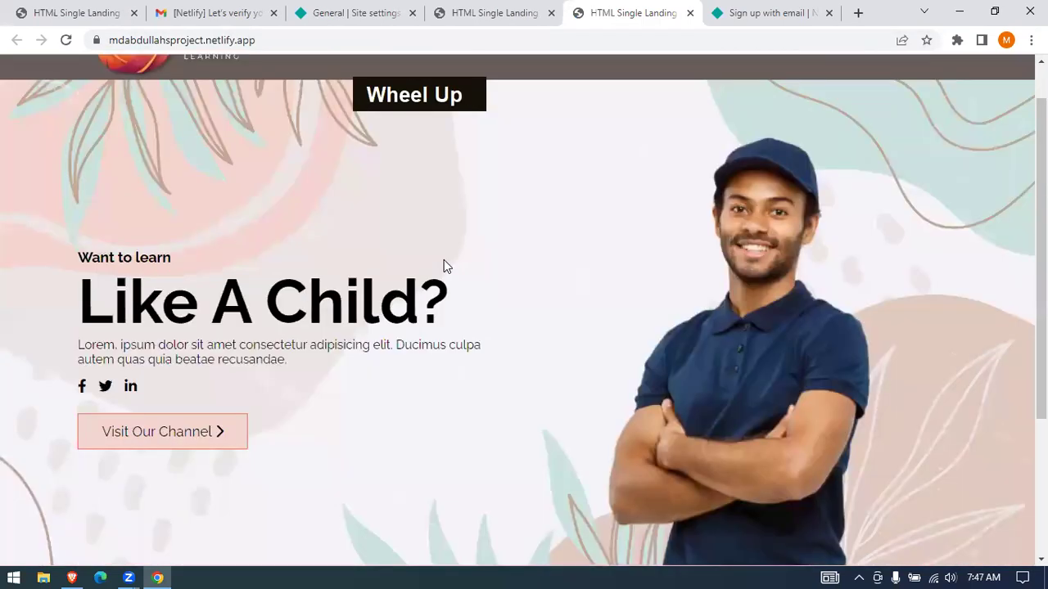
scroll(443, 259, up, 1)
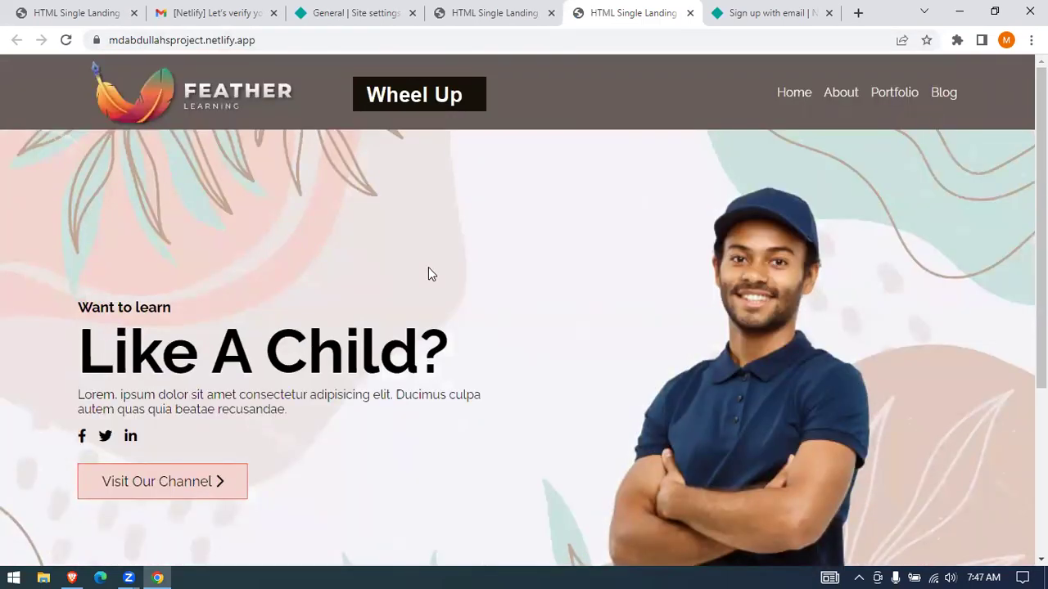